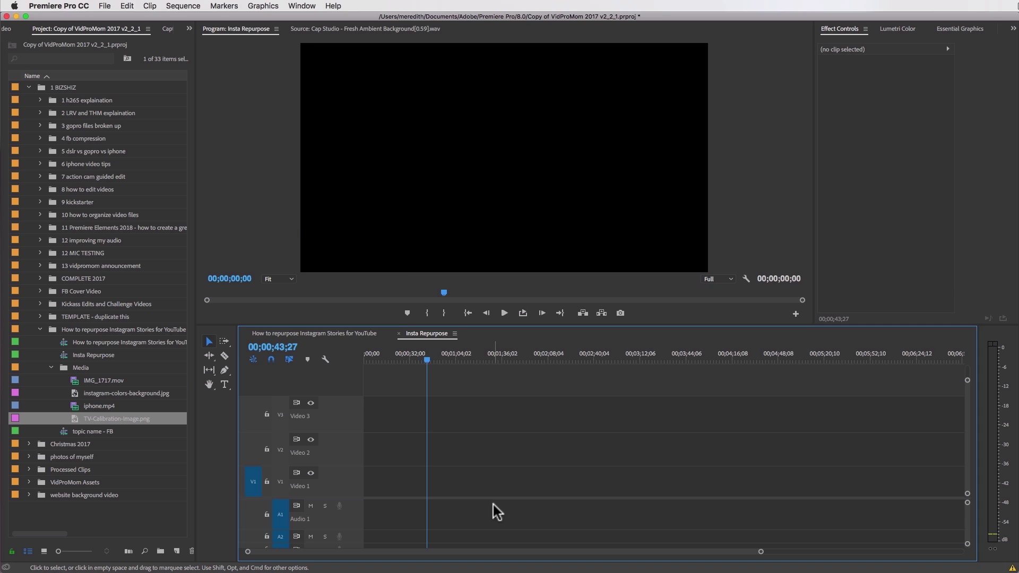
Save the project with the empty Insta Repurpose sequence open.
key(super+s)
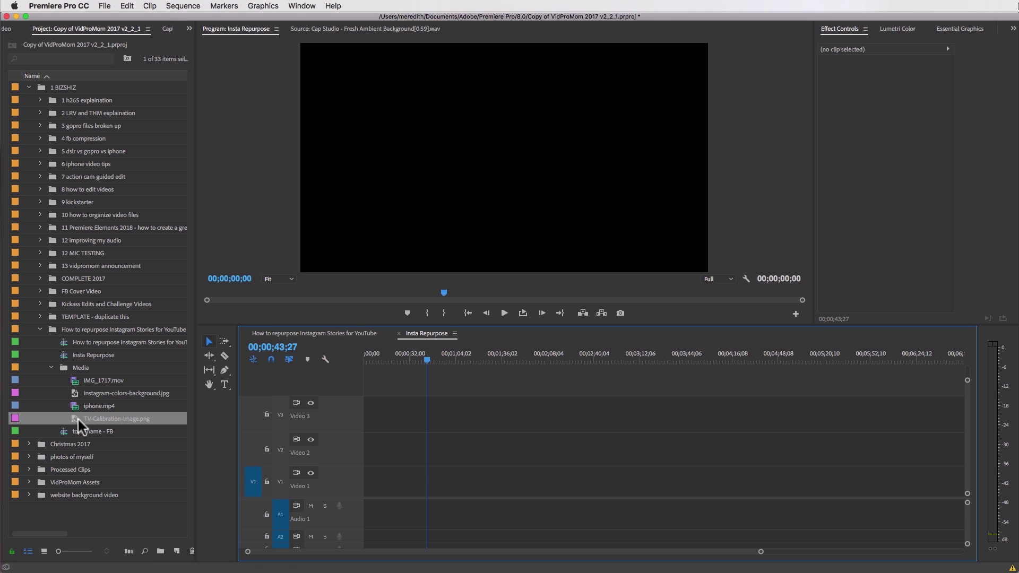
Add IMG_1717.mov to Insta Repurpose, keeping existing sequence settings, and lift its video to Video 2.
click(75, 381)
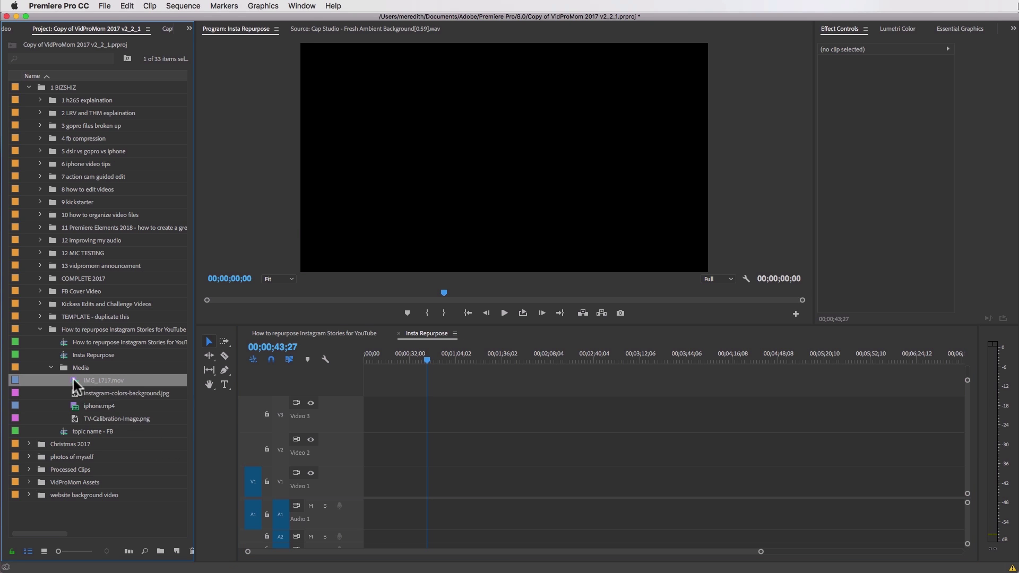
drag(72, 377, 371, 480)
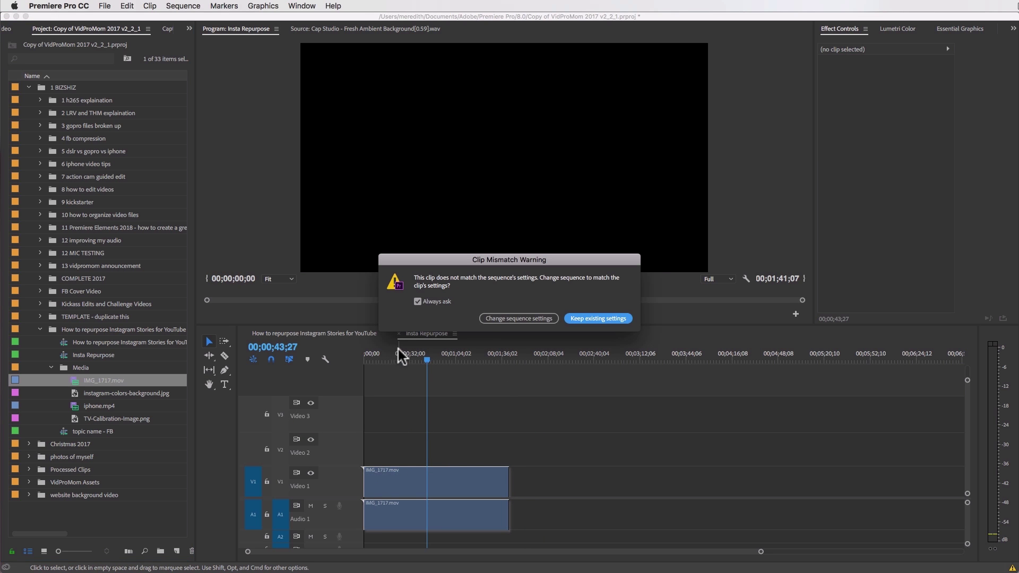
click(592, 319)
drag(400, 357, 390, 357)
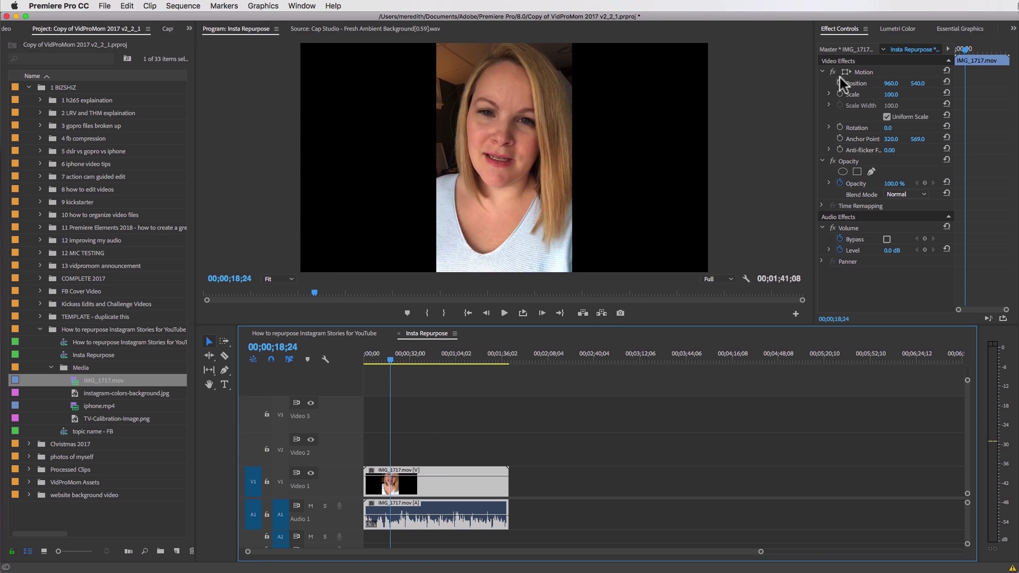
click(370, 357)
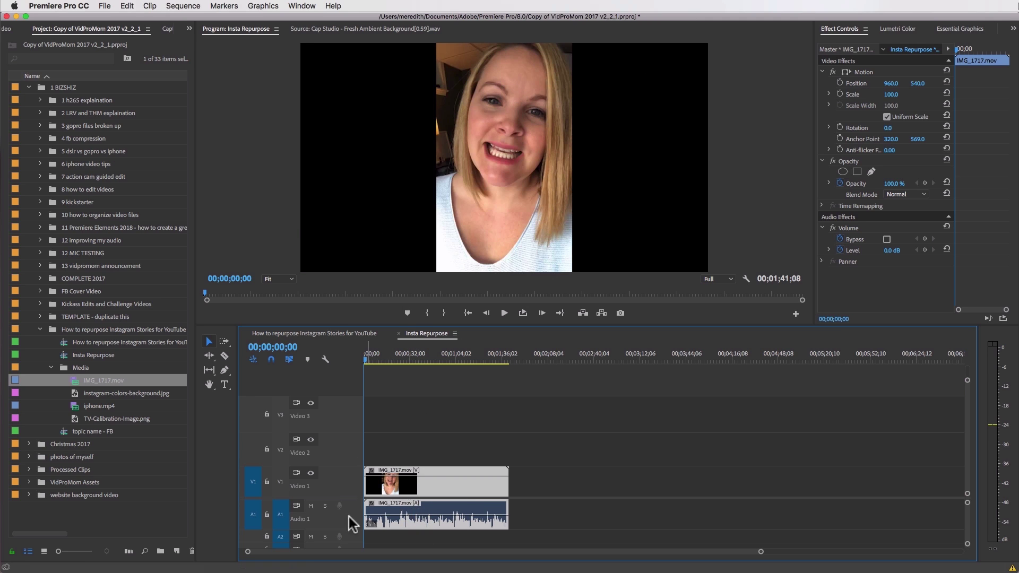
drag(416, 488, 418, 451)
Lay instagram-colors-background.jpg on Video 1 beneath the story clip on Video 2.
click(376, 361)
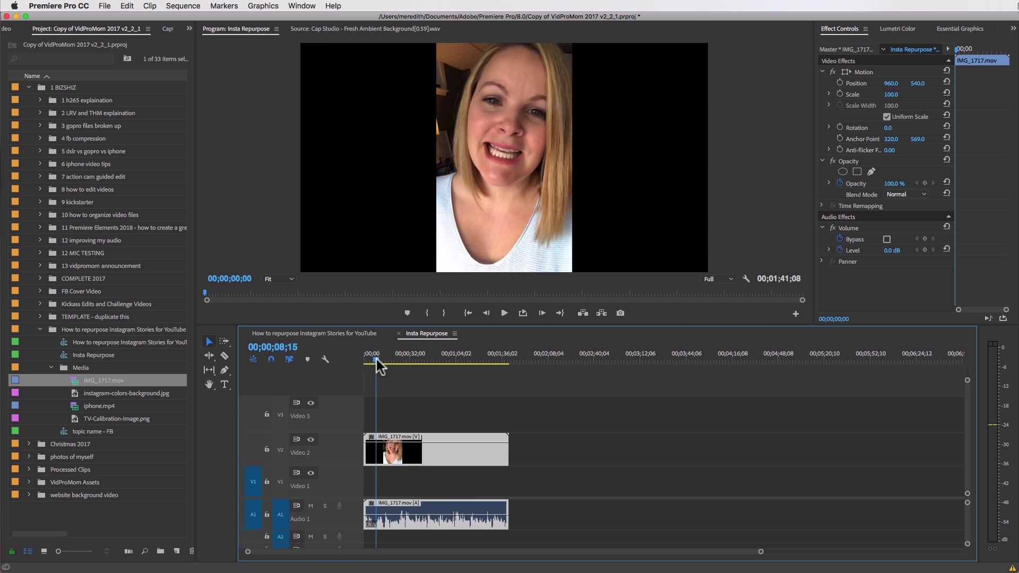
drag(377, 359, 381, 359)
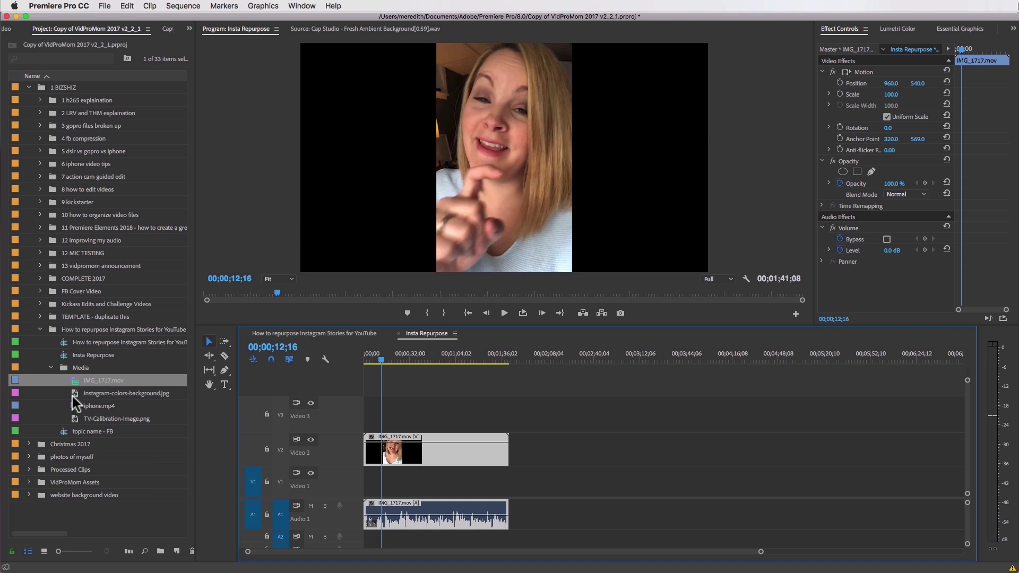
drag(72, 396, 500, 477)
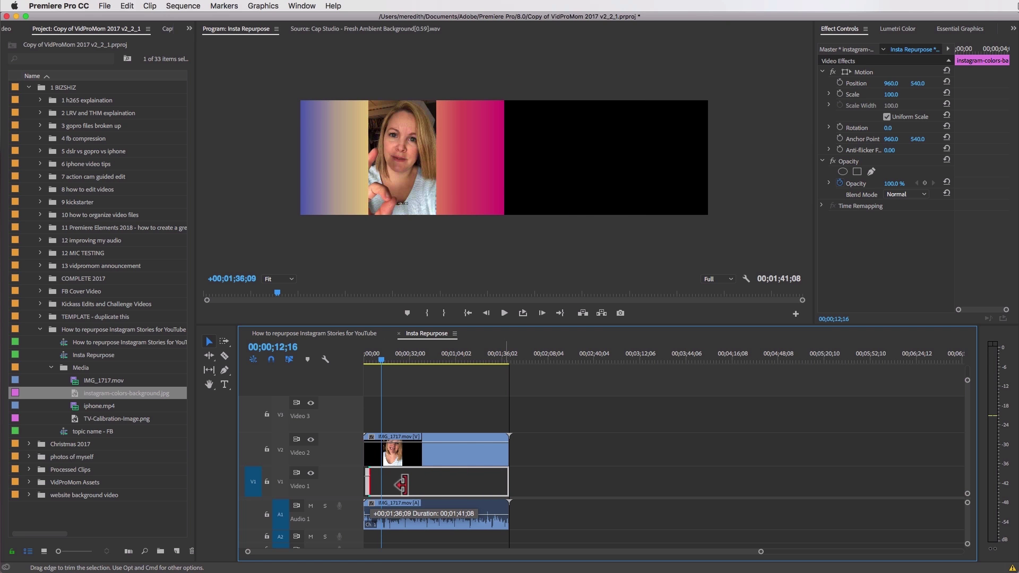
Toggle Video 2's visibility to check the gradient, then add TV-Calibration-Image.png to Video 1 after it.
click(391, 361)
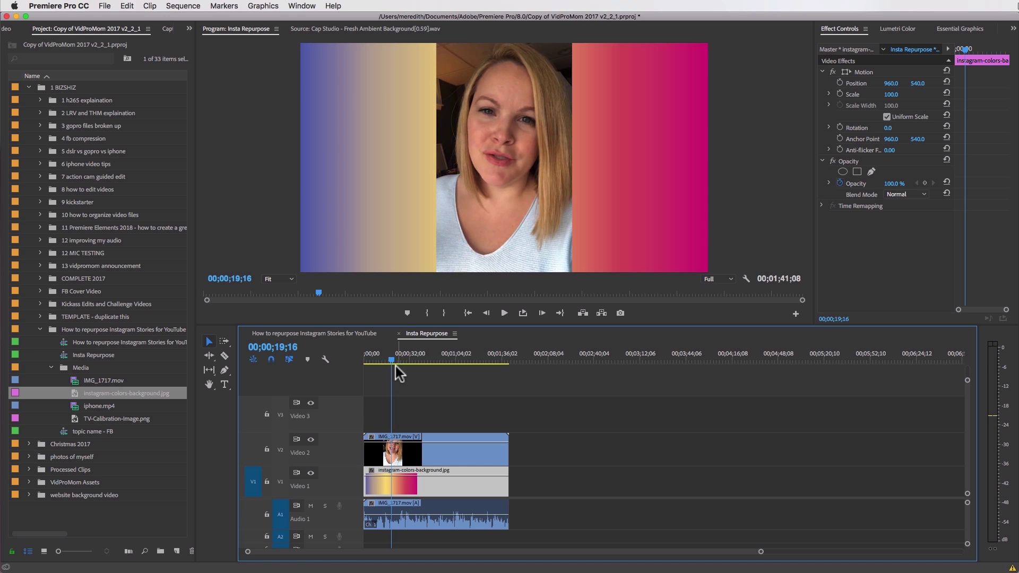
click(310, 440)
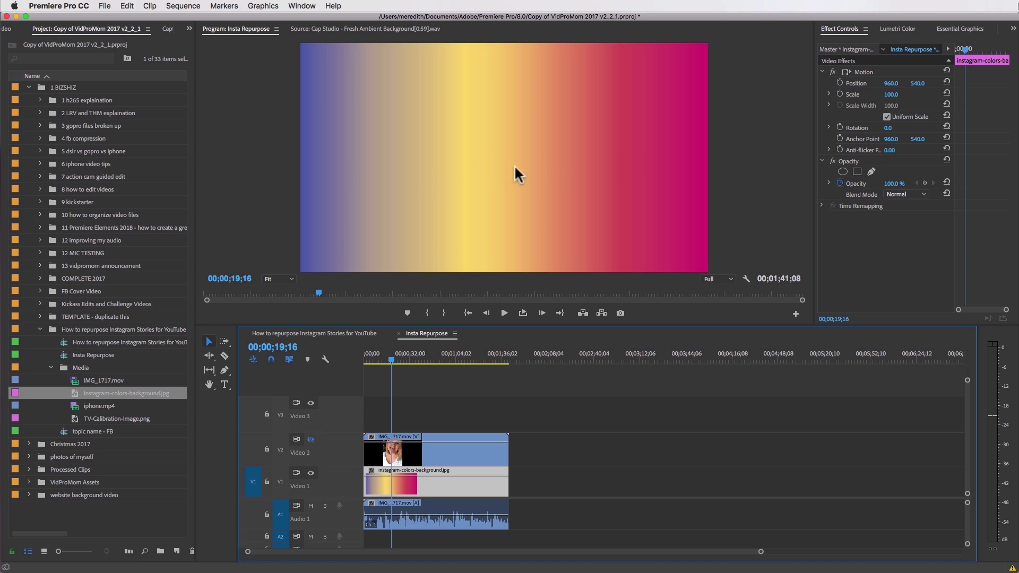
click(311, 440)
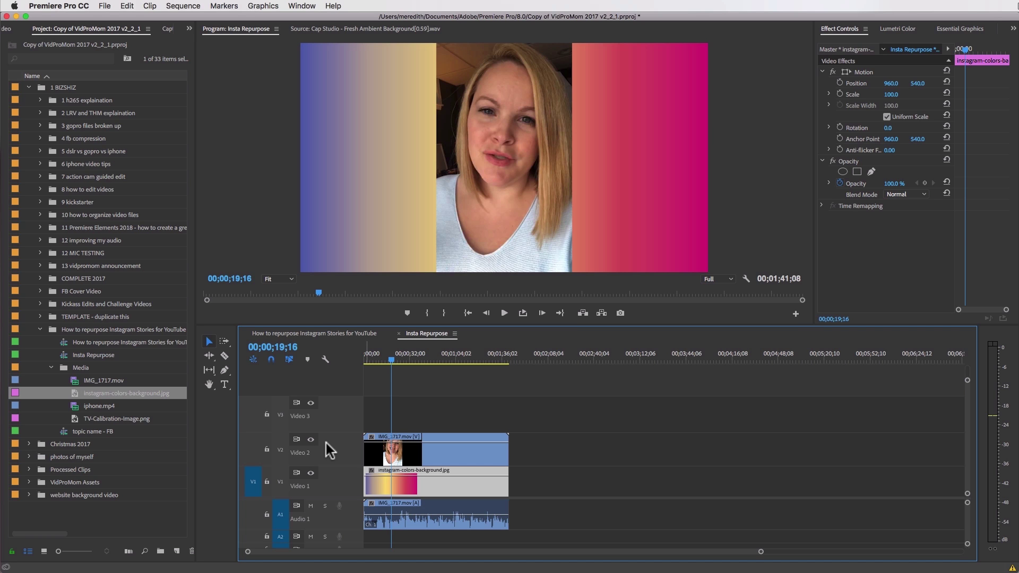
drag(125, 420, 526, 480)
Preview and delete the TV calibration image from Video 1, returning the playhead into the story.
click(525, 361)
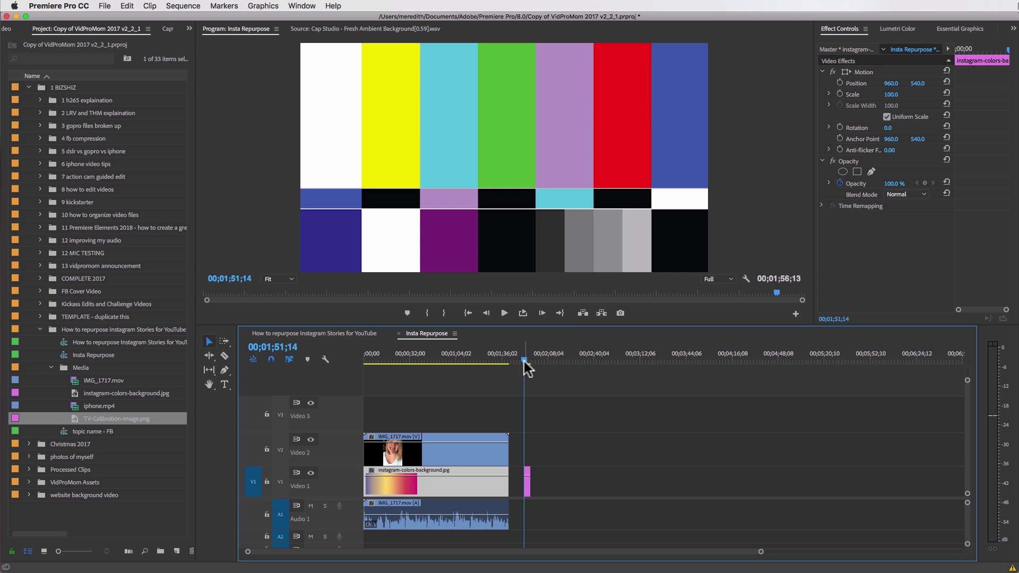
click(527, 484)
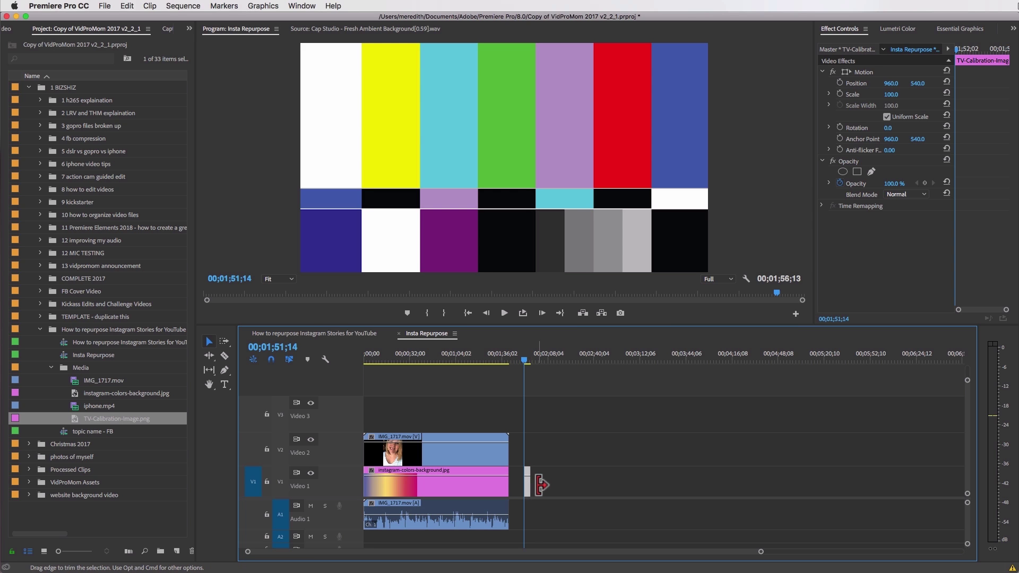
key(BackSpace)
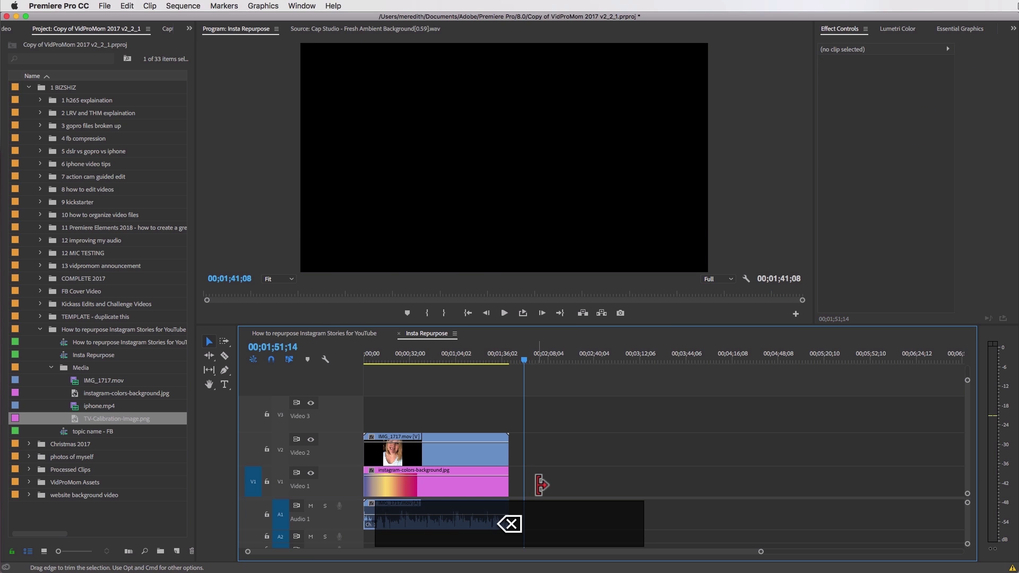
click(402, 358)
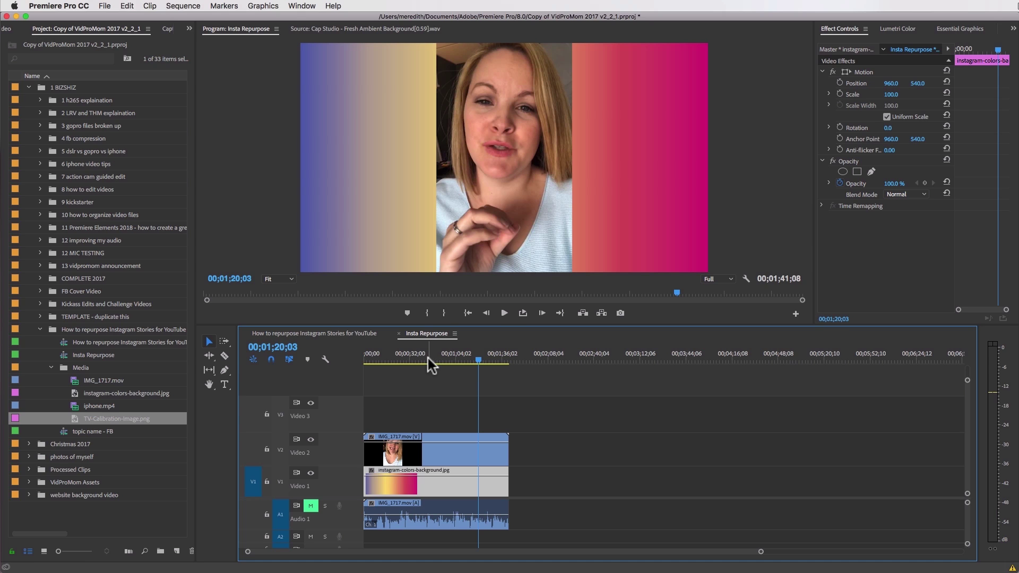
click(422, 450)
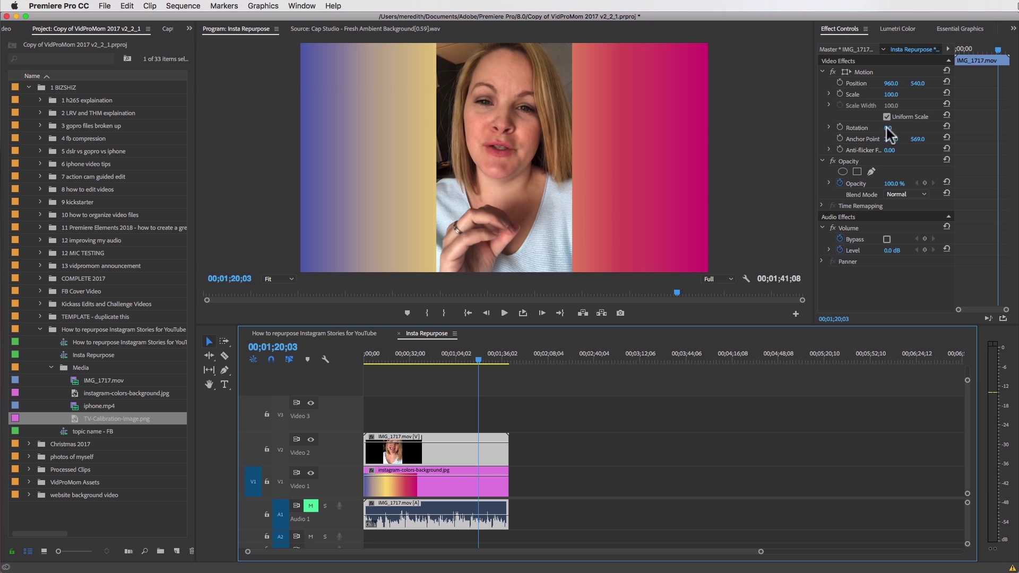
Slide the story video left to Position X 570 so the gradient fills the right side.
drag(891, 84, 804, 83)
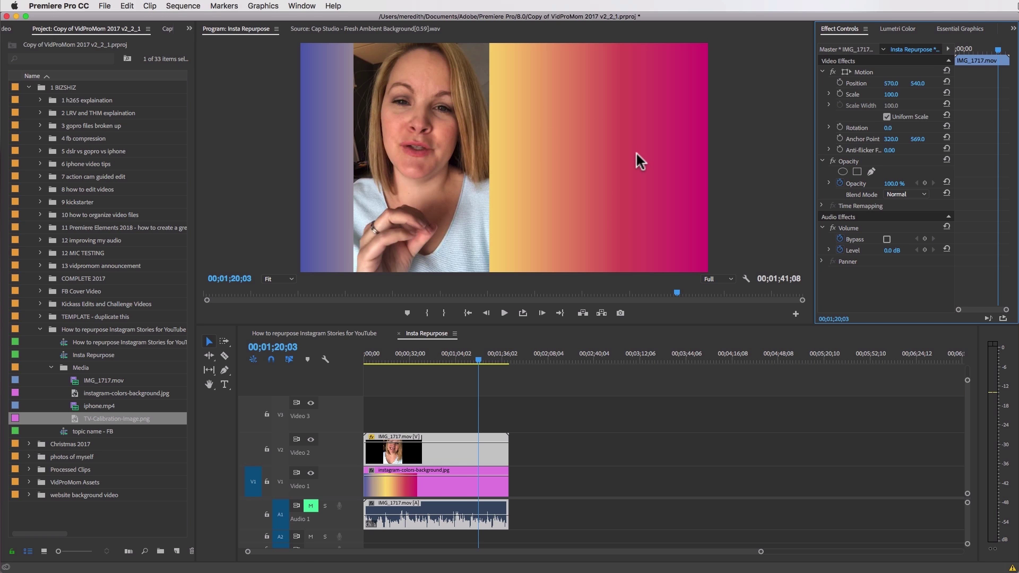
click(448, 484)
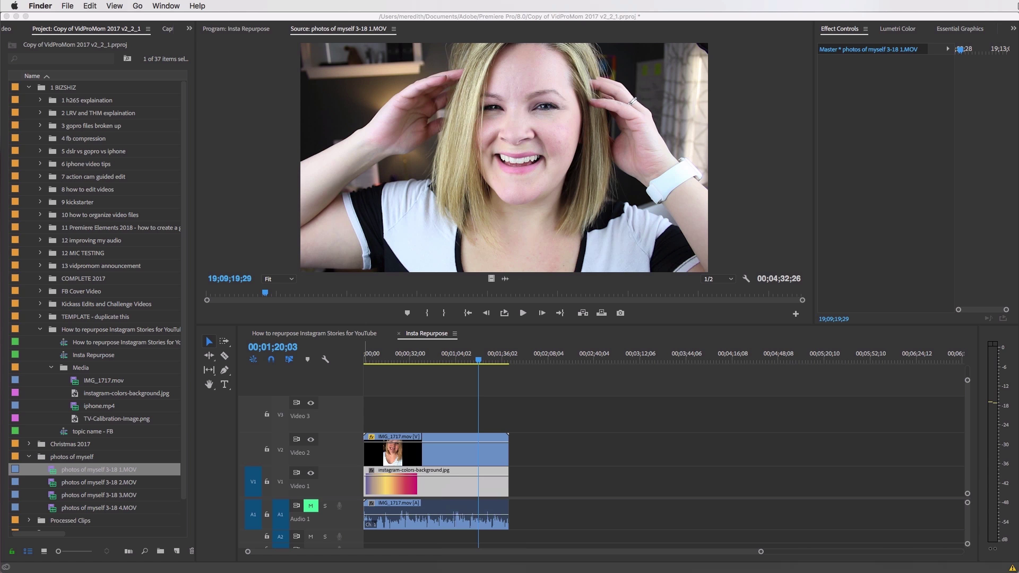
Import gopro-unboxing-2017-5.jpg from Finder into the Media bin and close the Finder window.
drag(467, 542, 78, 369)
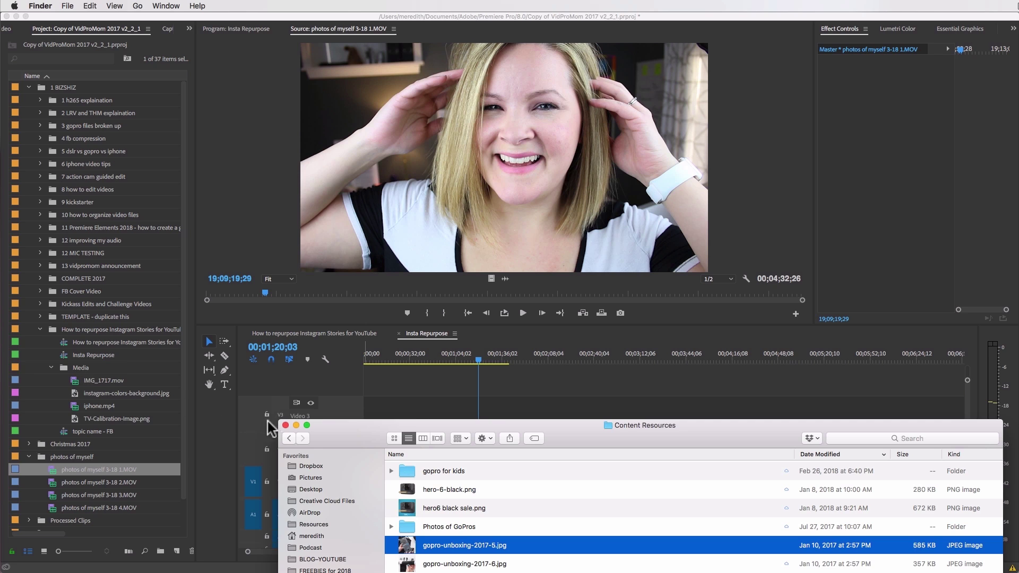
click(285, 425)
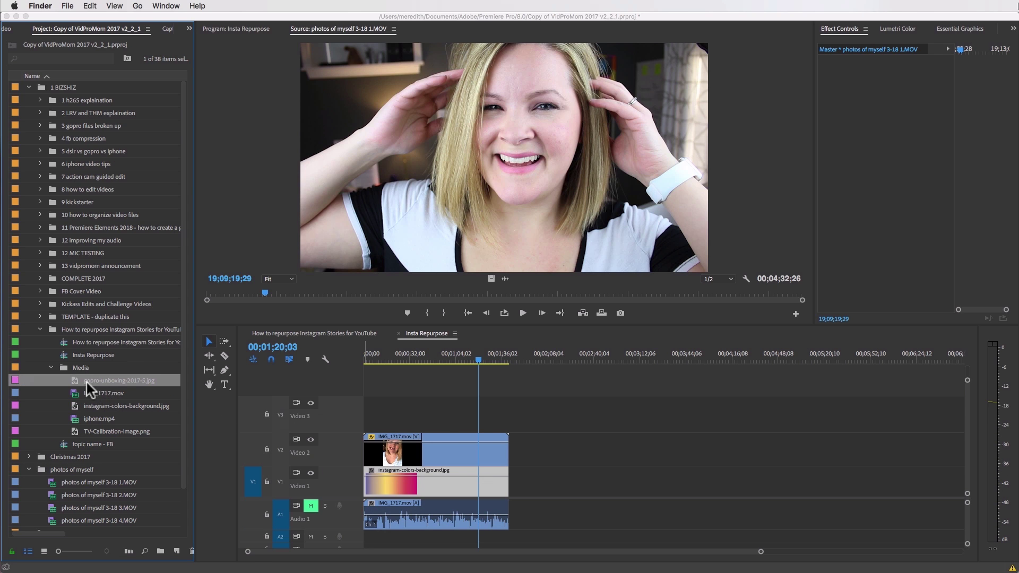
click(154, 381)
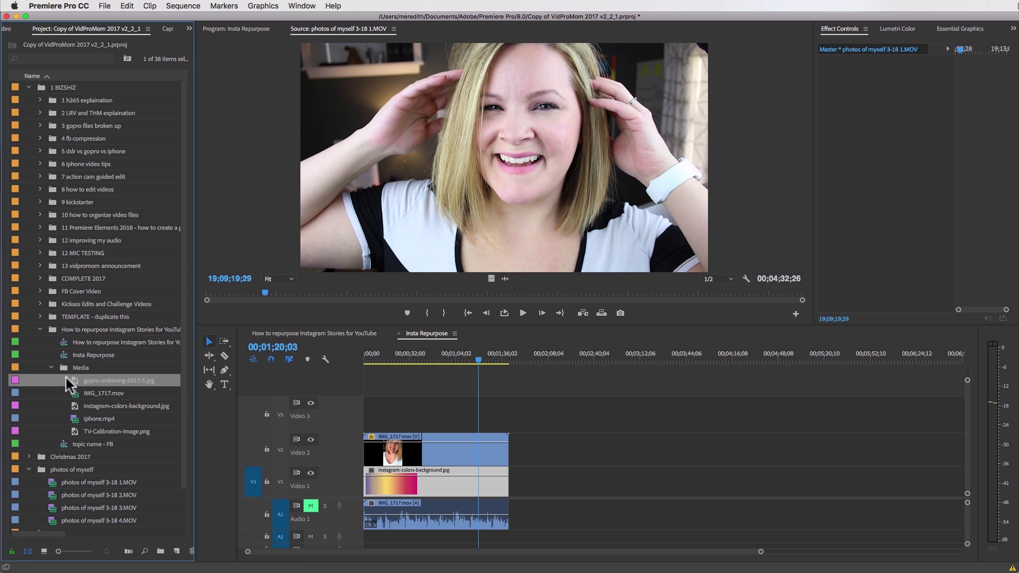
Place the GoPro photo on Video 1 and enlarge it to Scale 147.
drag(68, 383, 536, 451)
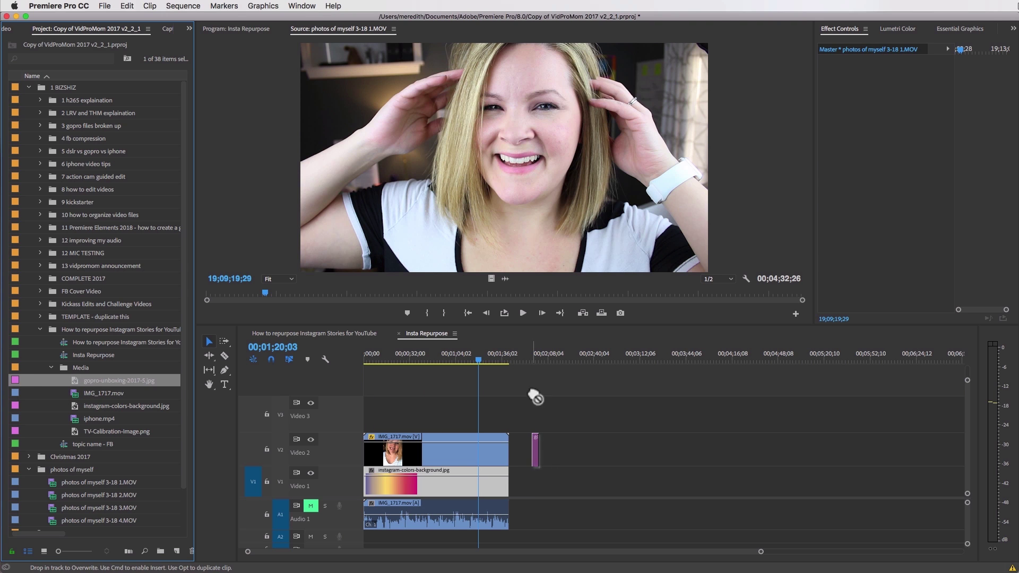
click(534, 361)
click(535, 456)
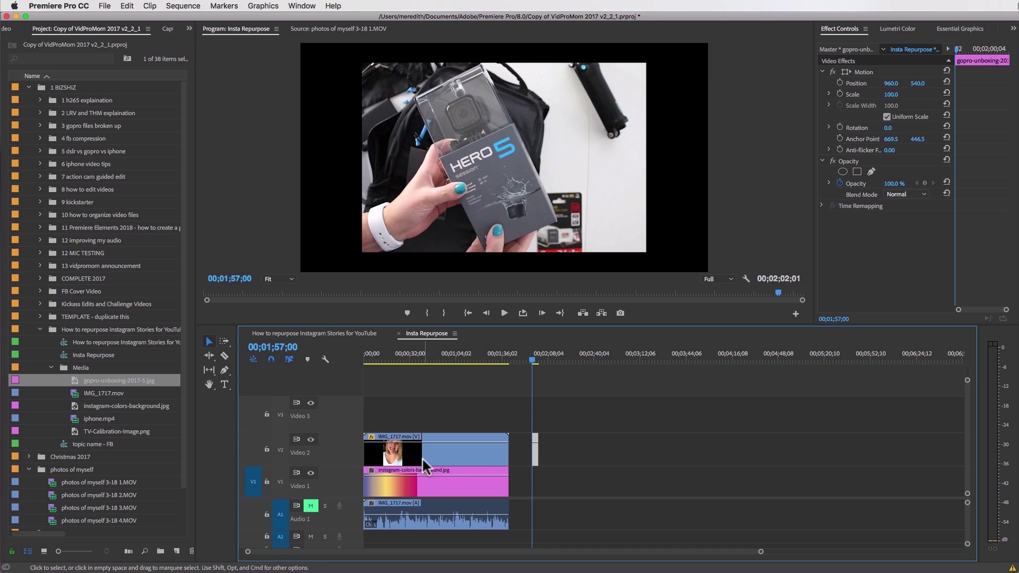
drag(422, 457, 423, 419)
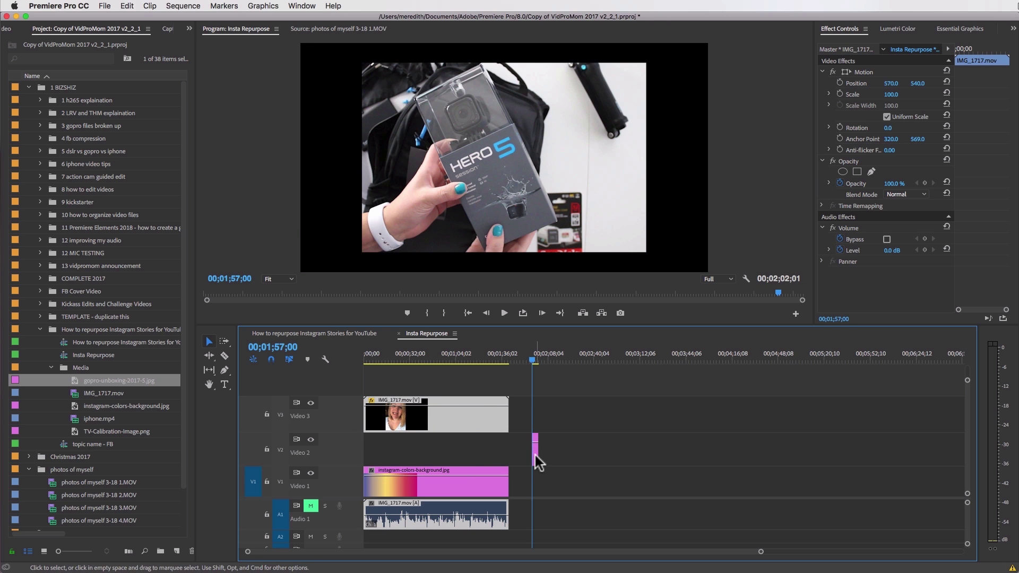
click(487, 491)
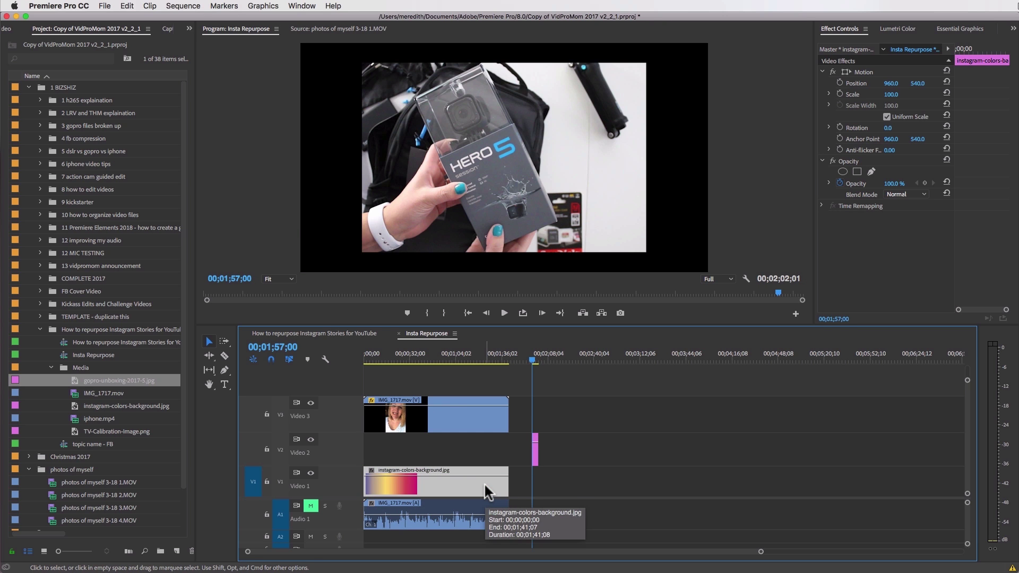
drag(537, 455, 619, 481)
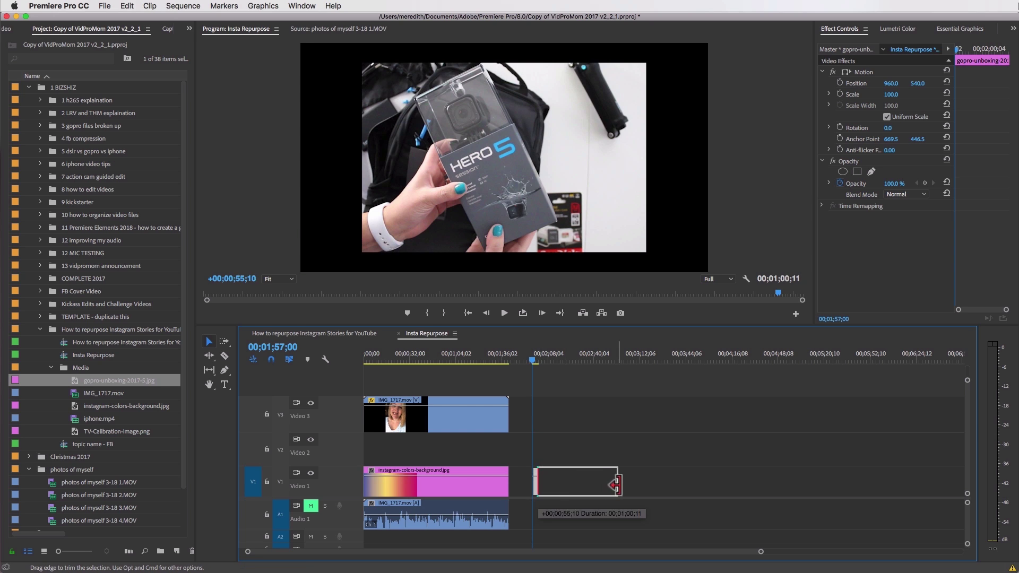
click(550, 359)
drag(548, 361, 556, 359)
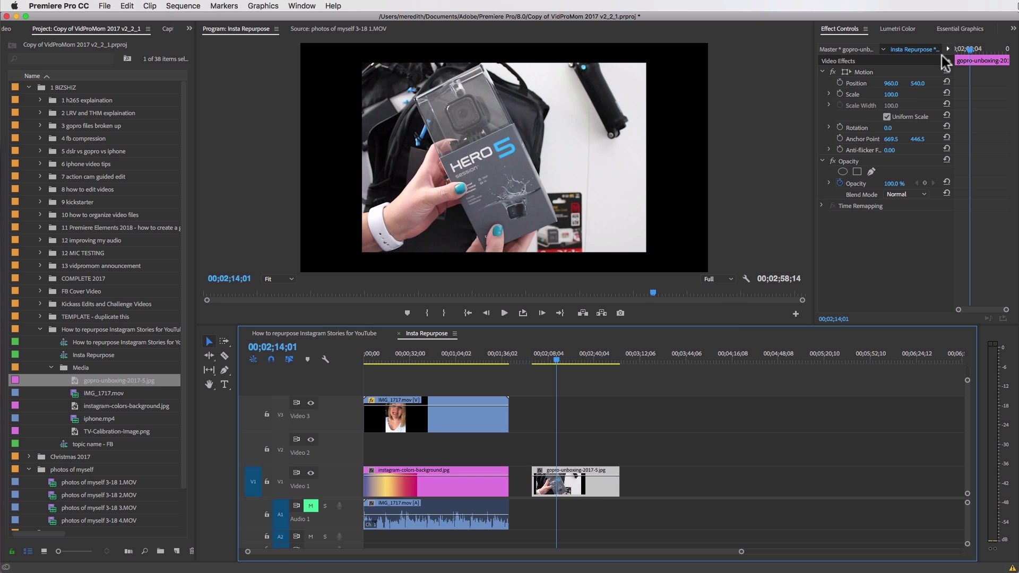
drag(891, 94, 916, 94)
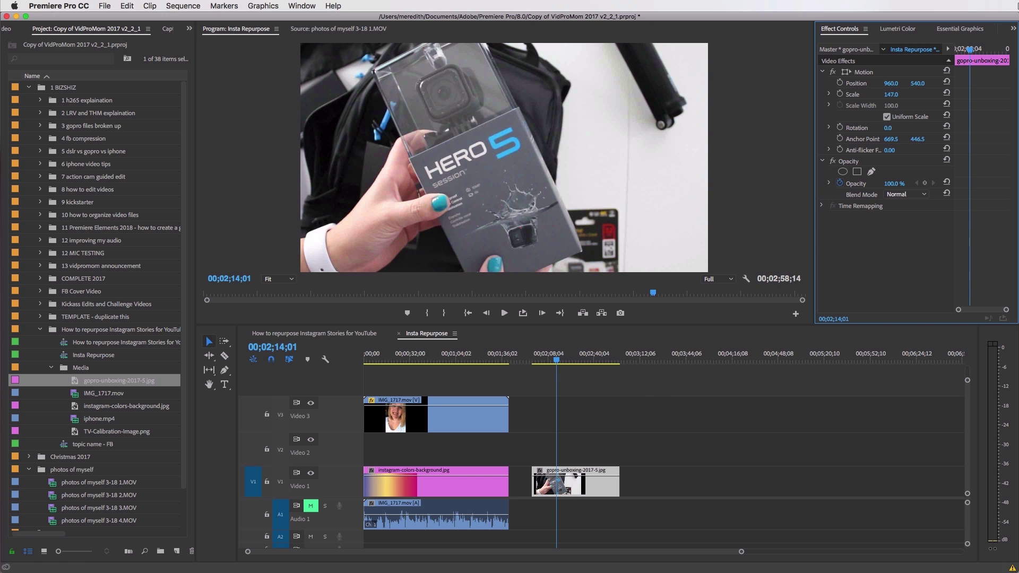
Put IMG_1717.mov above the photo at Position X 1344 and extend the photo to match its length.
drag(405, 429, 578, 455)
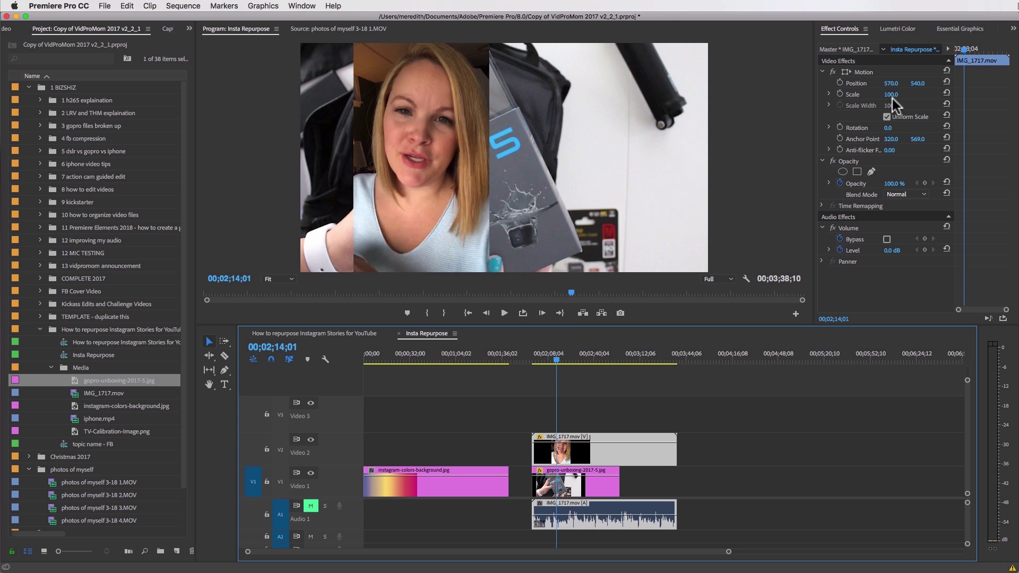
drag(892, 83, 1010, 83)
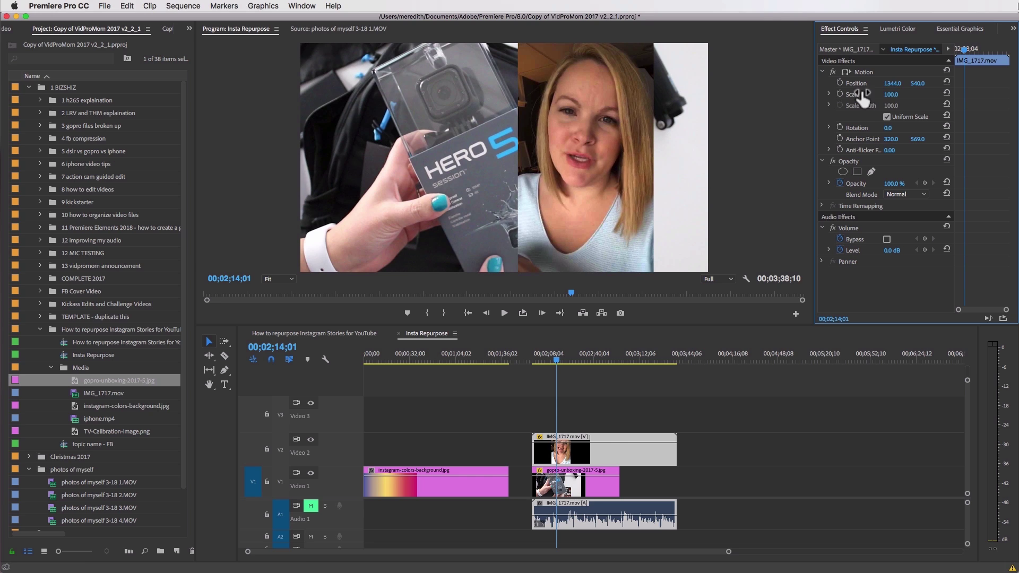
click(581, 477)
drag(618, 480, 676, 483)
Widen the side panel and apply Gaussian Blur, found by searching 'blur', to the GoPro photo.
click(975, 30)
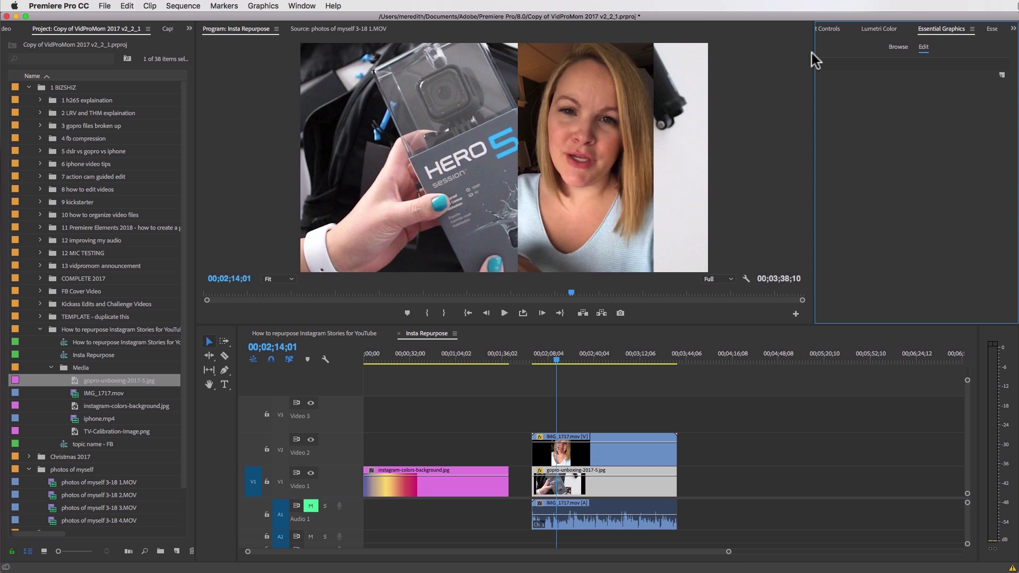
drag(812, 56, 695, 64)
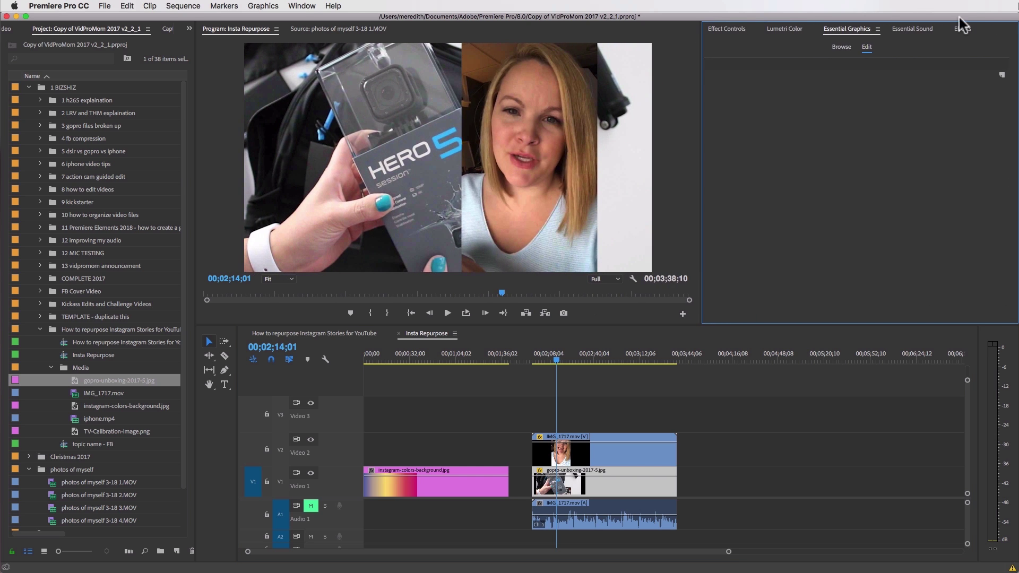
click(962, 29)
click(740, 43)
key(BackSpace)
key(BackSpace)
key(BackSpace)
key(BackSpace)
text(blur)
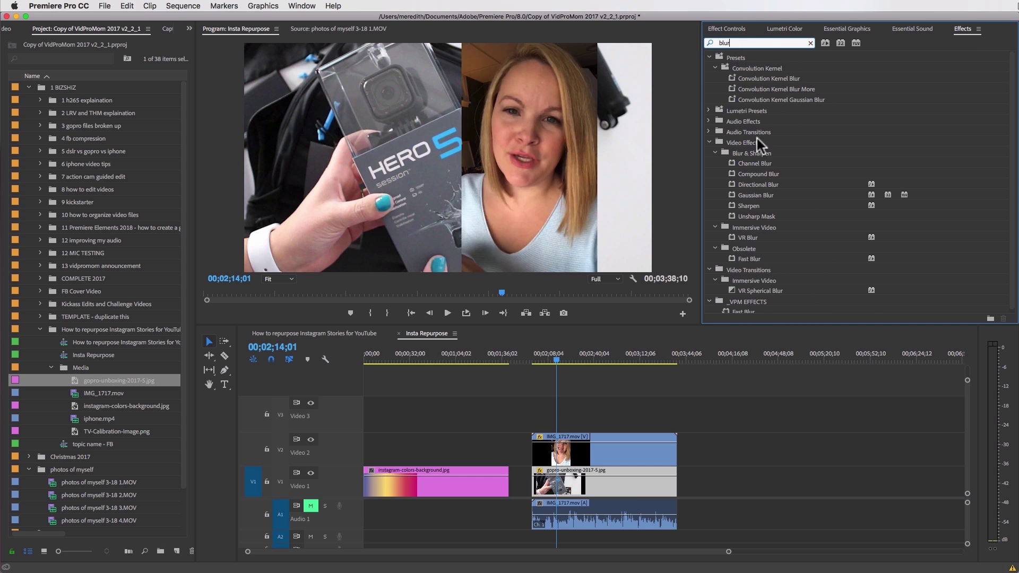
drag(748, 194, 605, 480)
click(728, 28)
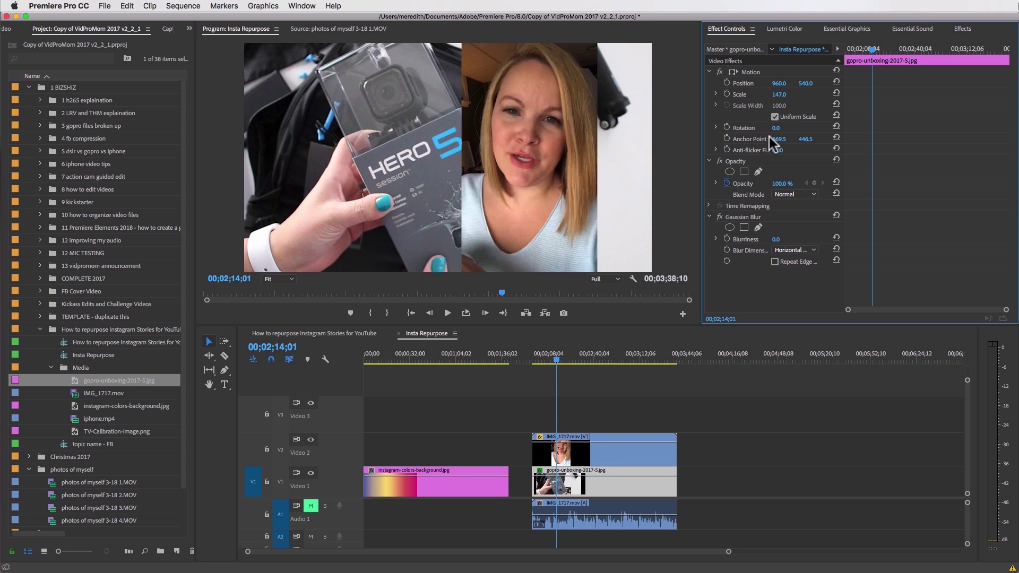
Try raising the photo's Blurriness, then delete the Gaussian Blur effect again.
mouse_move(777, 239)
mouse_down()
mouse_move(794, 240)
mouse_move(784, 239)
mouse_up()
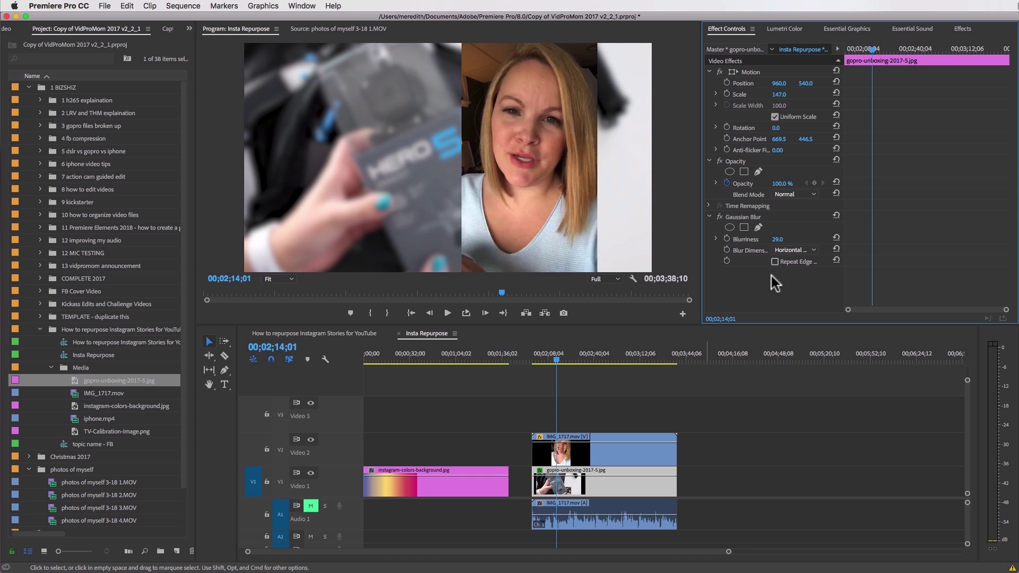
click(751, 218)
key(BackSpace)
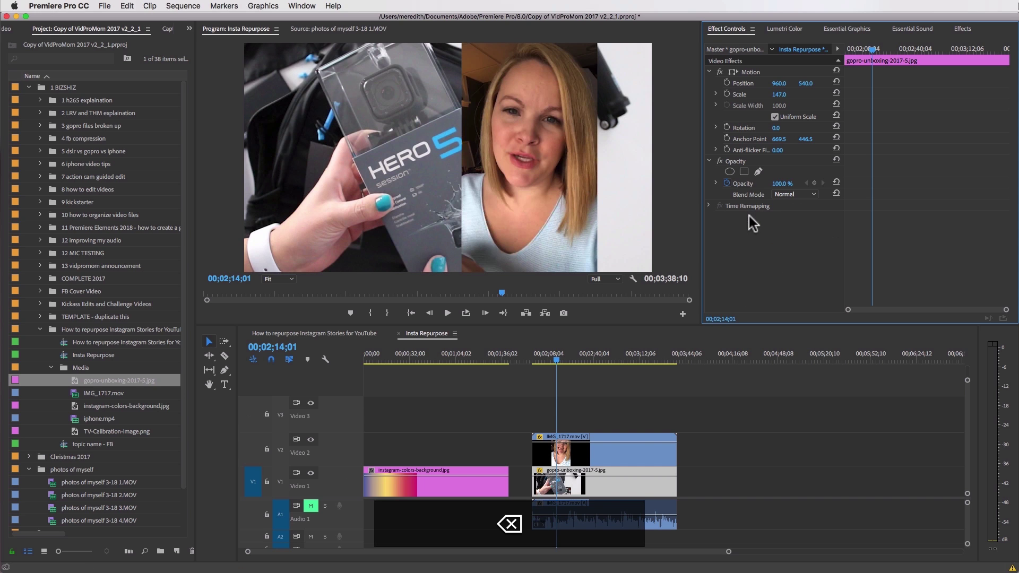
click(610, 454)
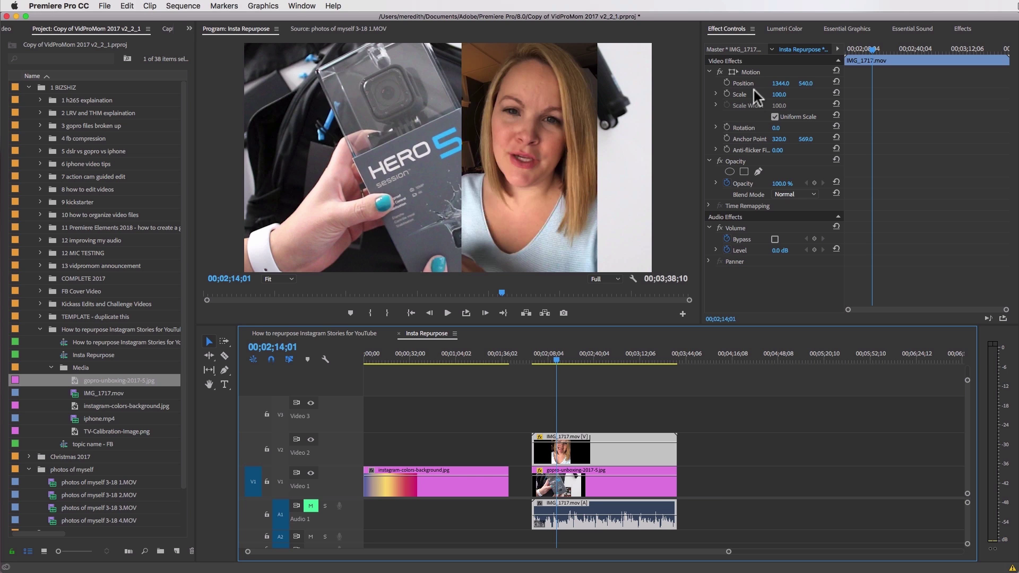
Shift the talking-head video to Position X 1600 and trim the GoPro photo's end to finish early.
drag(780, 83, 916, 83)
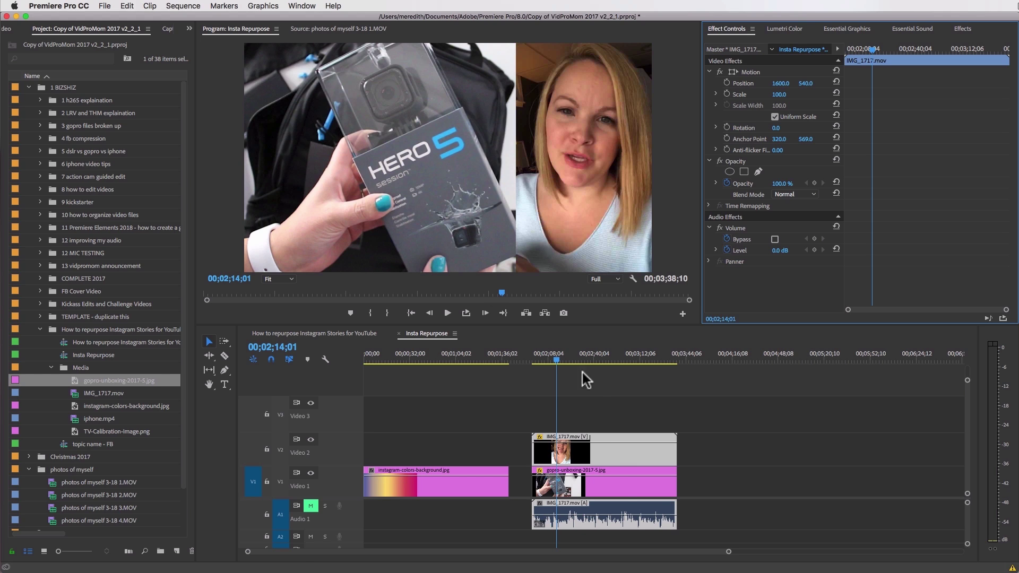
click(609, 476)
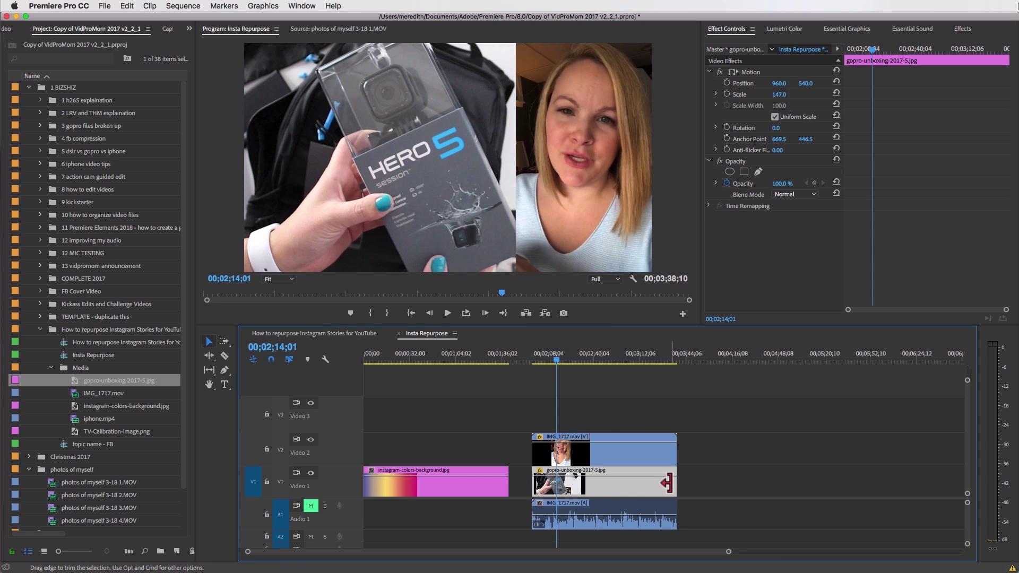
drag(666, 483, 555, 484)
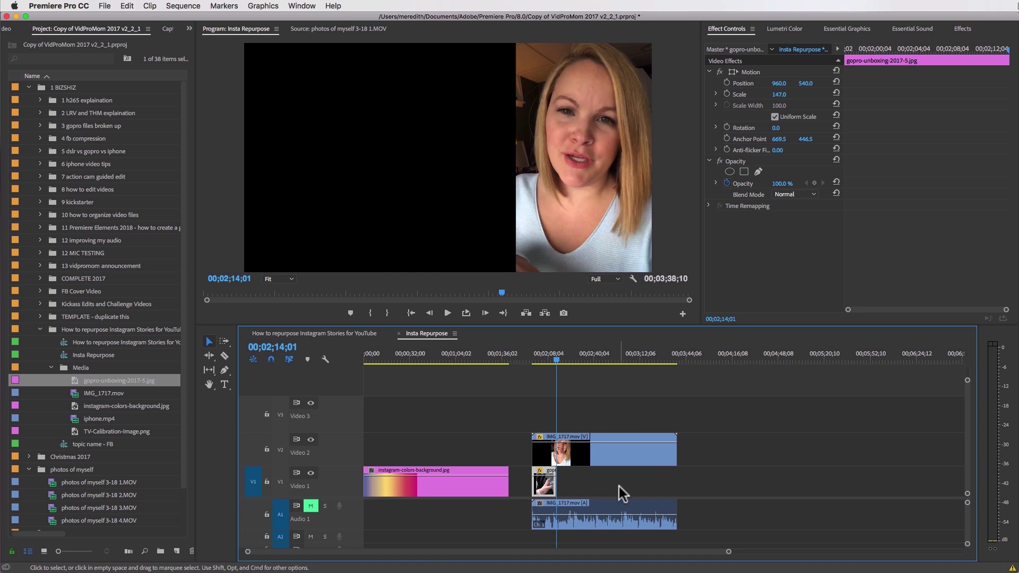
click(563, 359)
click(584, 453)
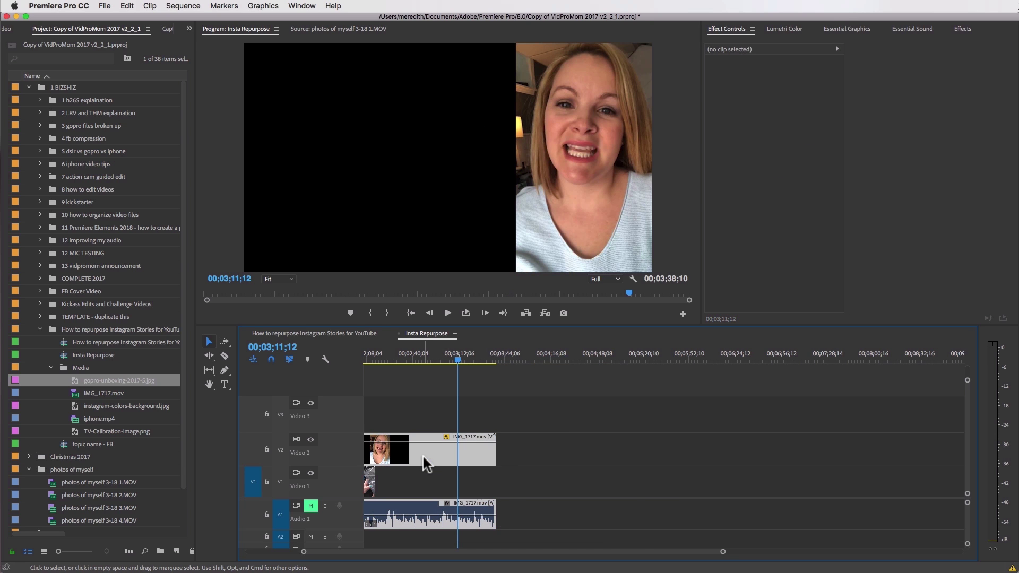
Place another IMG_1717.mov section later on Video 1 and set its Position X to 1000.
click(414, 453)
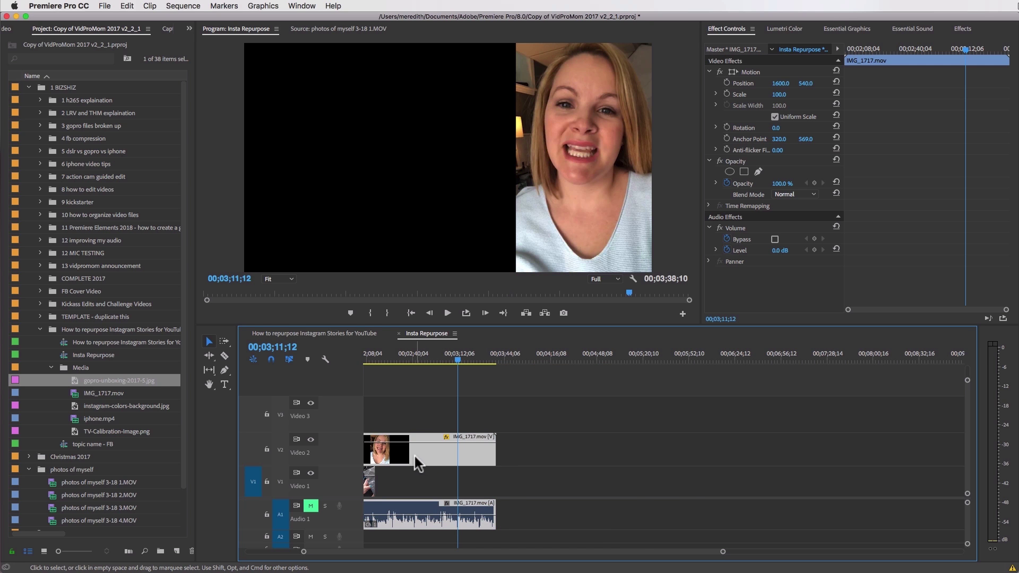
drag(414, 453, 626, 482)
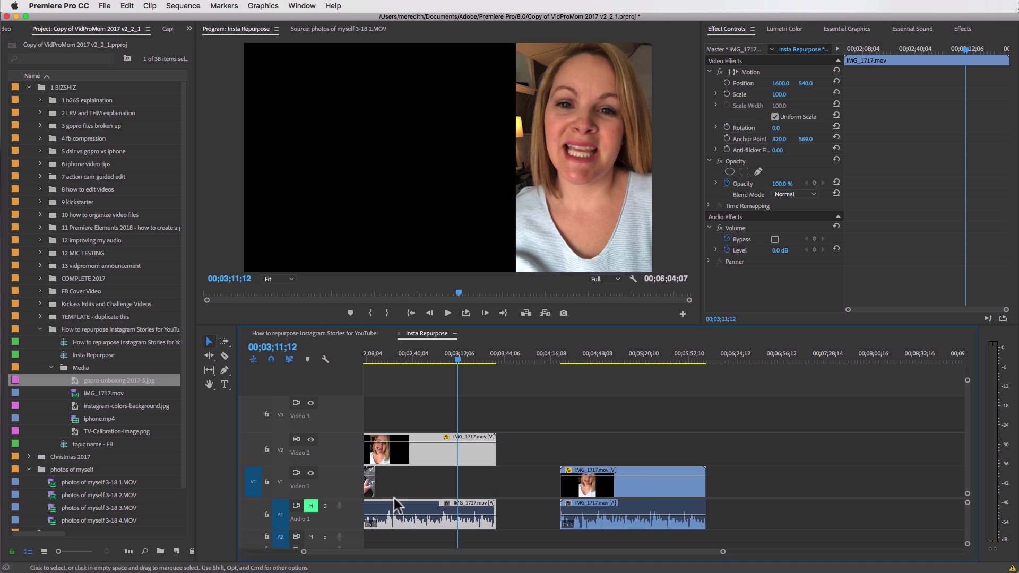
click(588, 360)
click(639, 486)
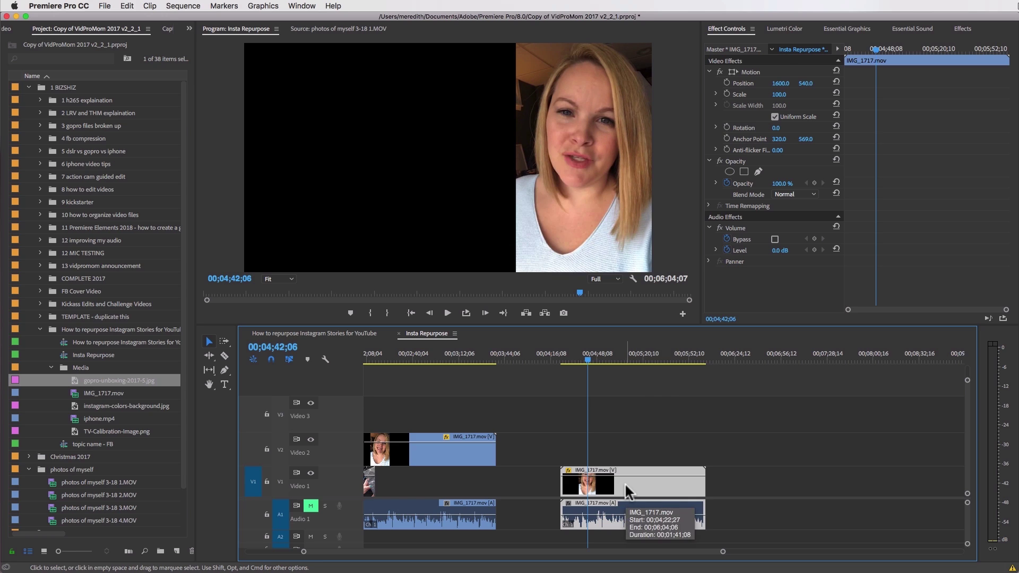
click(781, 83)
text(10)
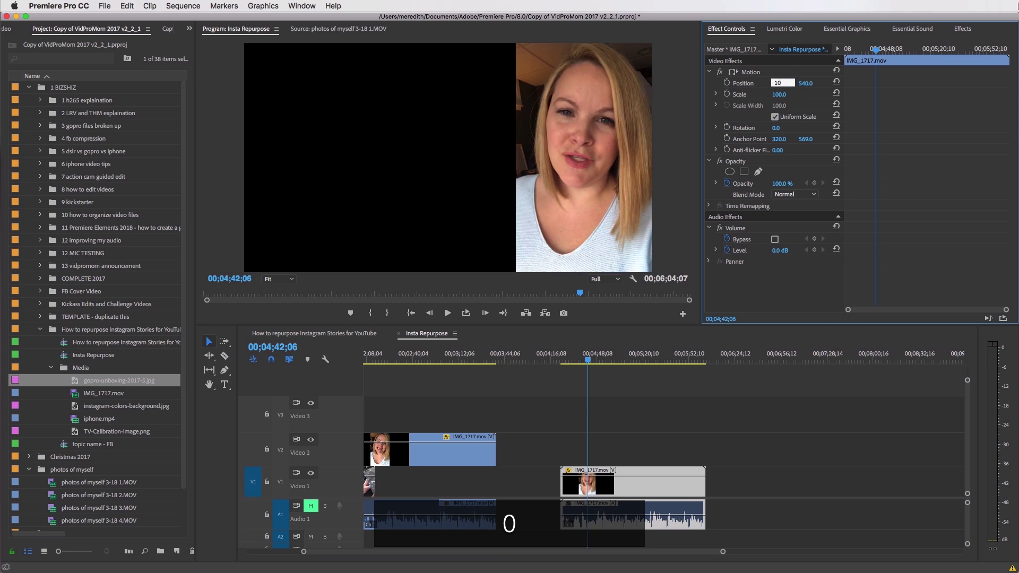
text(00)
key(Return)
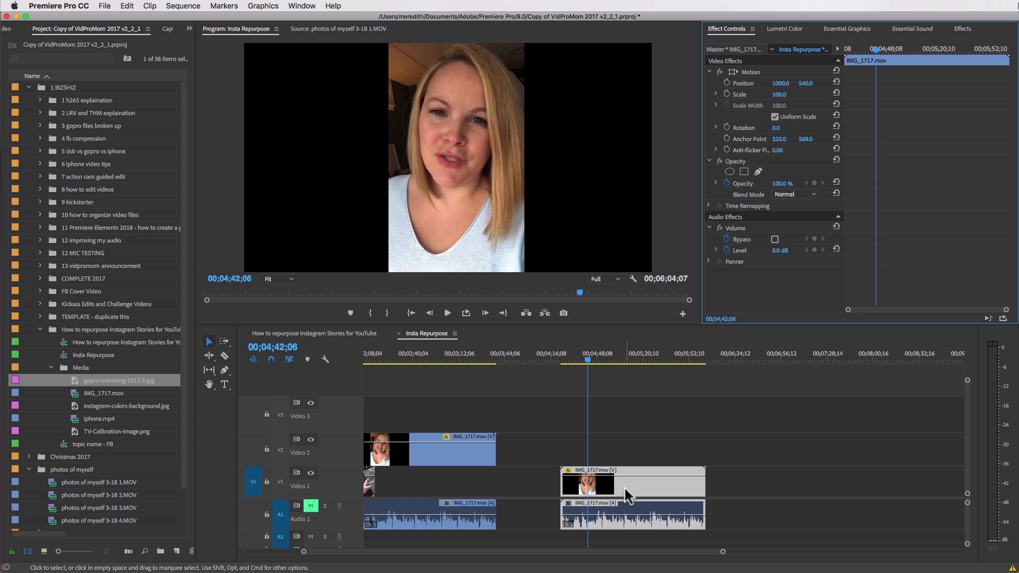
Unlink the talking-head IMG_1717 clip on Video 1 from its audio and select only its video.
key(super+l)
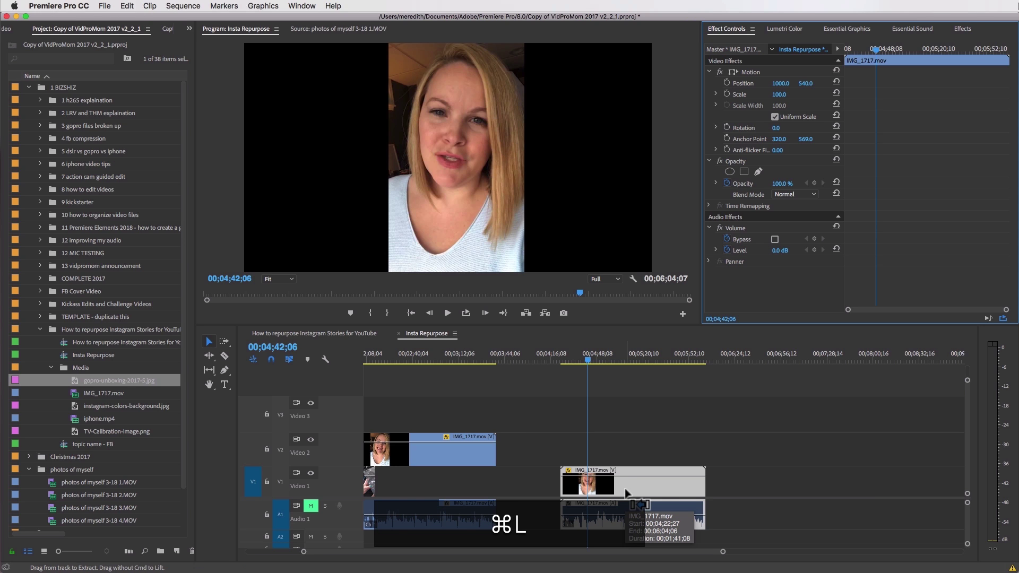
click(683, 490)
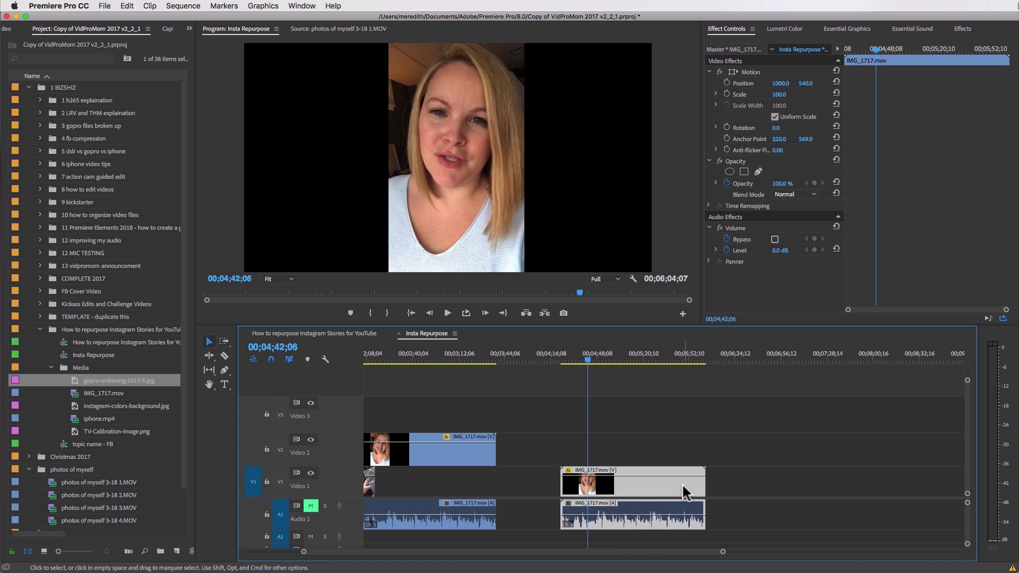
key(super+l)
click(684, 512)
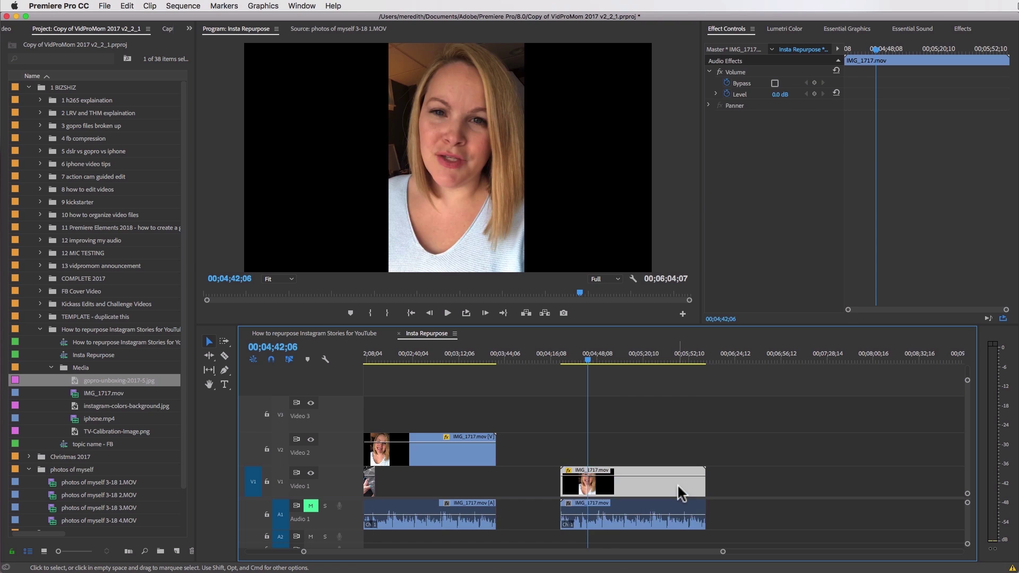
click(682, 522)
click(655, 491)
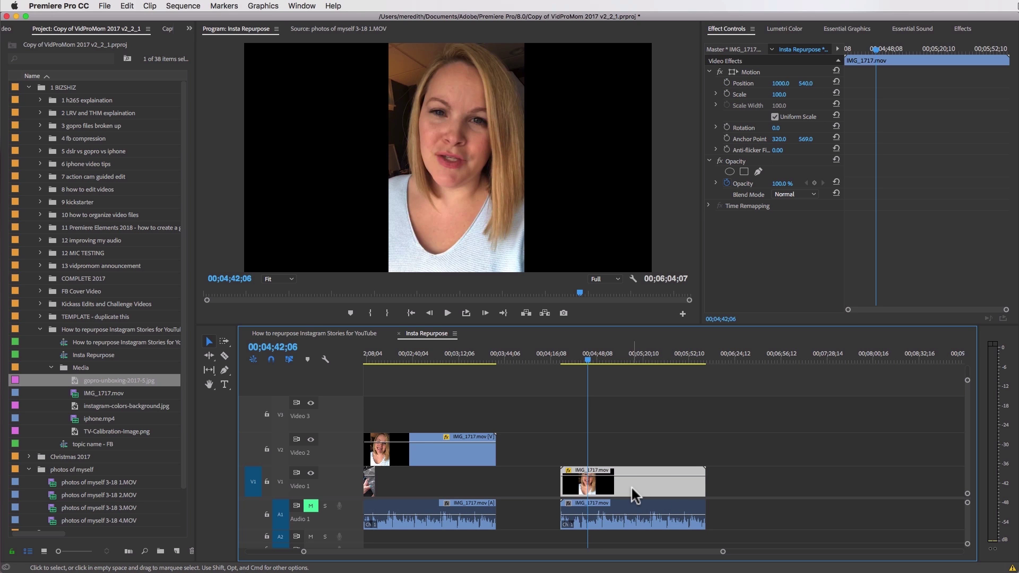
Alt-drag a copy onto Video 2 above it, then move the playhead to the pair's start and zoom.
key(alt)
drag(631, 494, 641, 463)
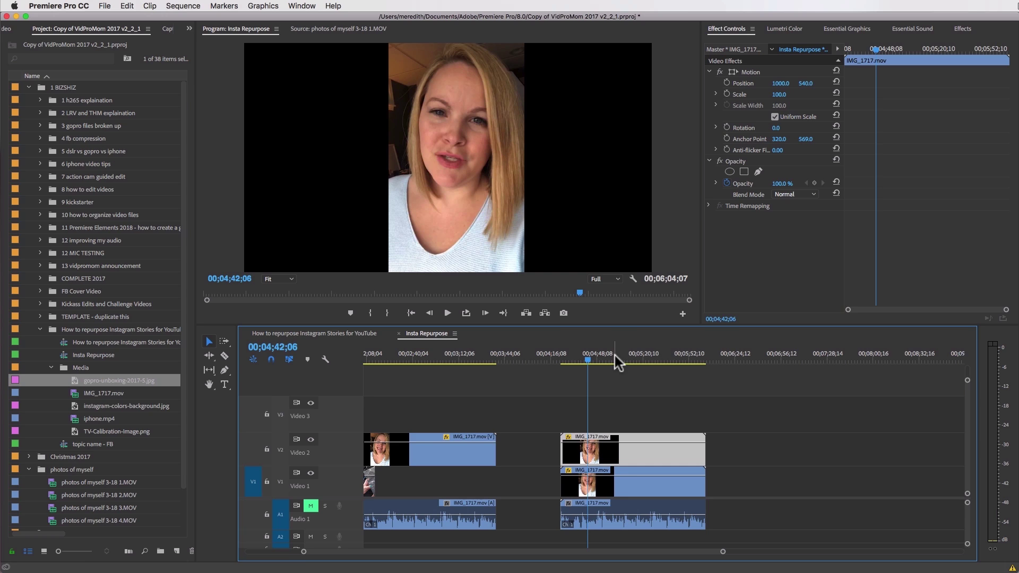
click(623, 482)
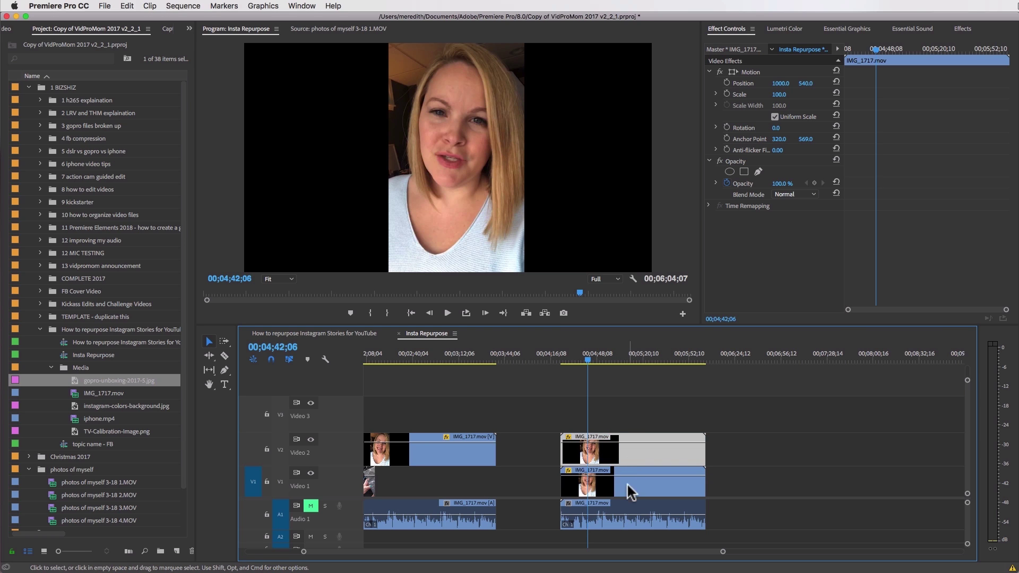
click(628, 450)
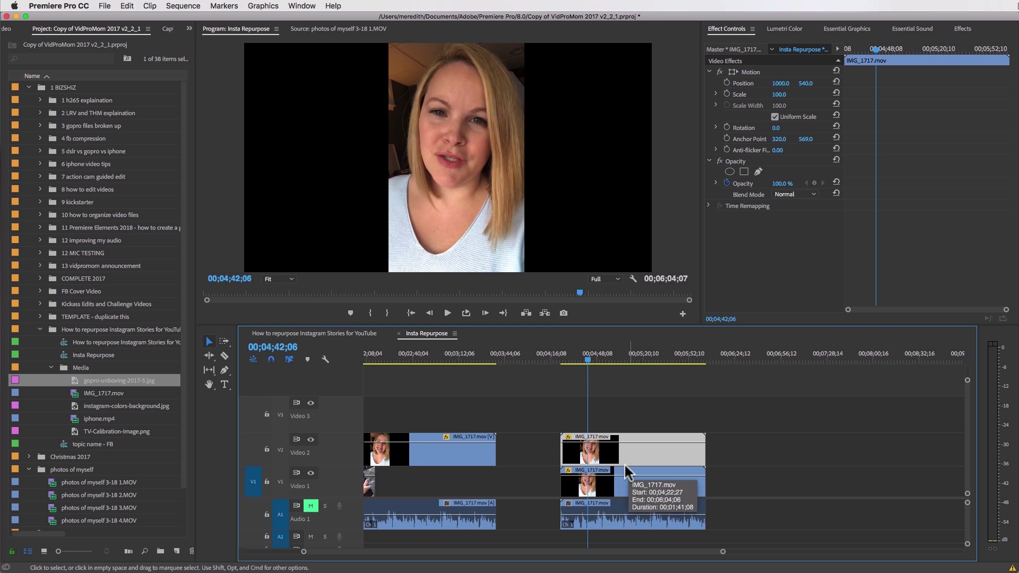
click(620, 484)
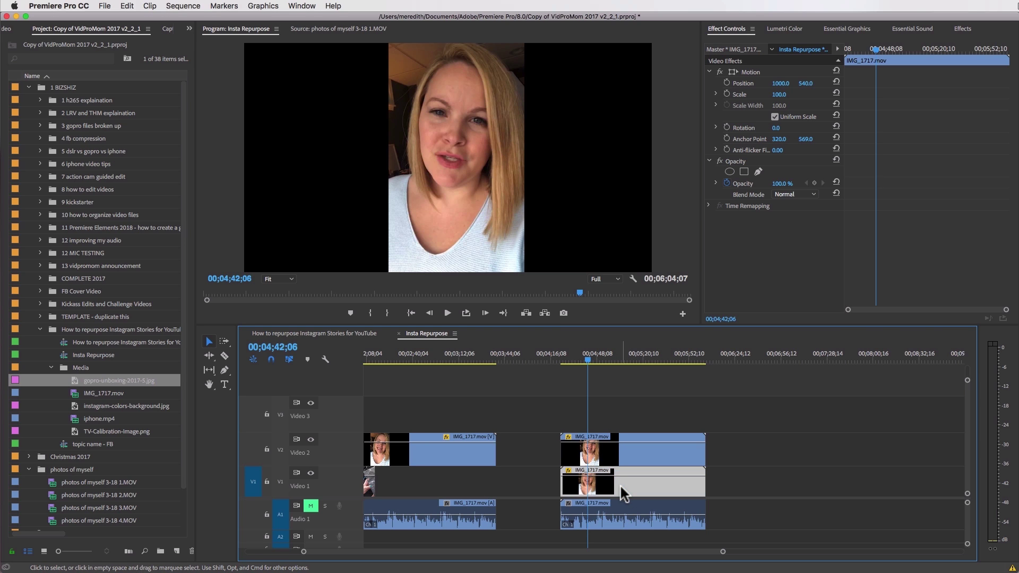
click(559, 359)
key(equal)
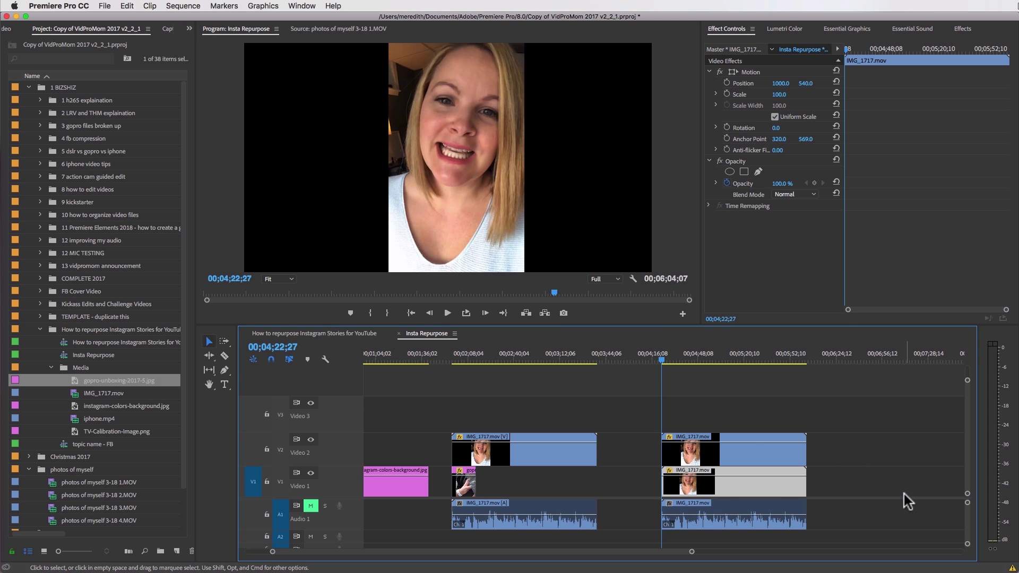
Scale the lower IMG_1717 copy on Video 1 to 320 to fill the frame, then list blur effects.
click(719, 360)
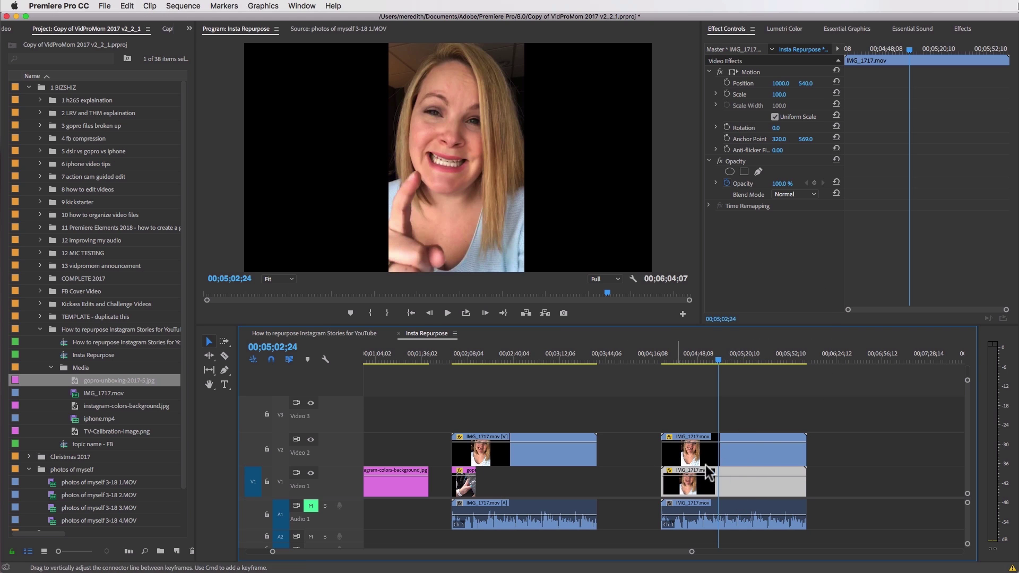
click(716, 453)
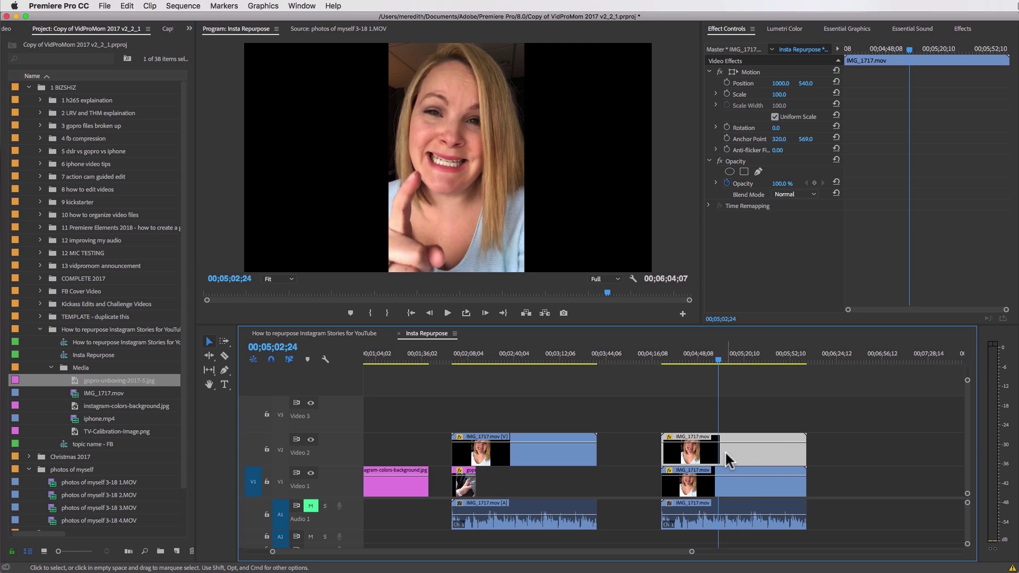
click(733, 483)
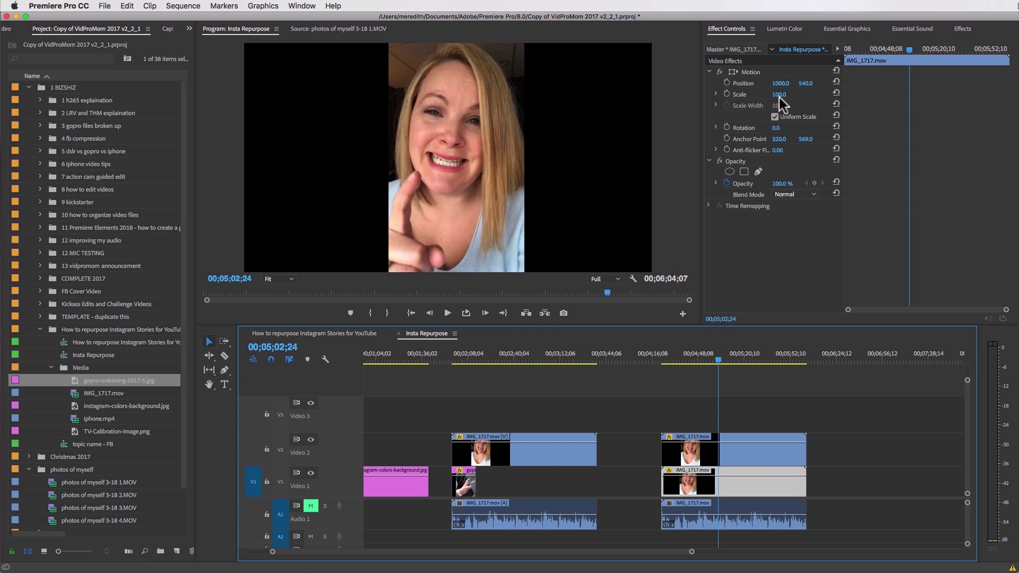
drag(778, 100, 893, 101)
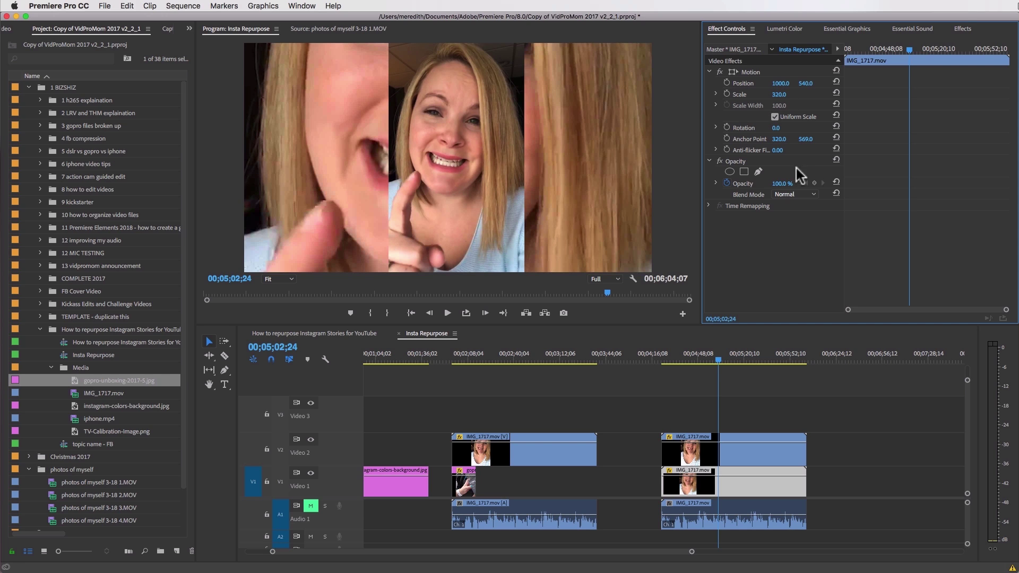
click(968, 29)
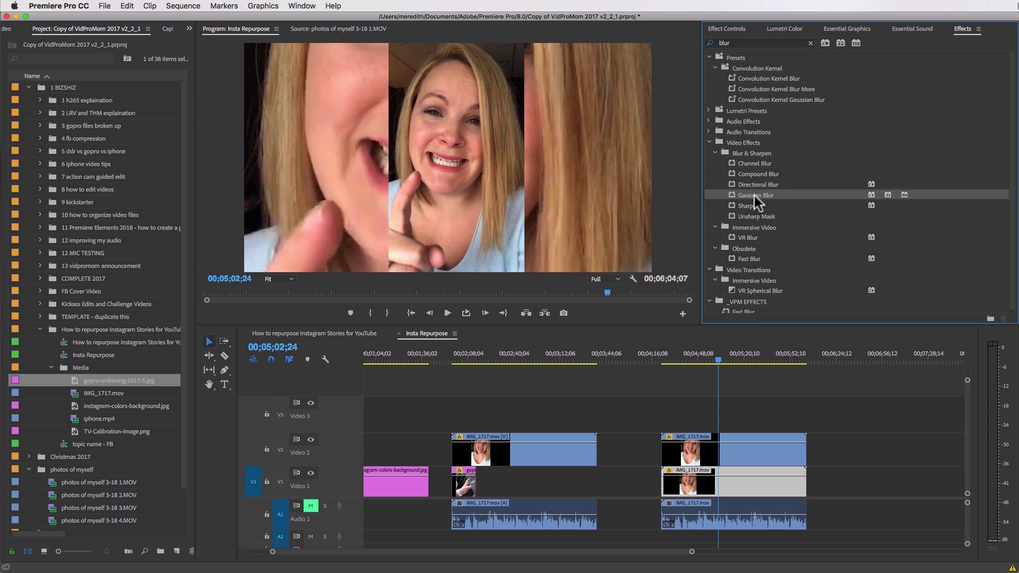
Apply Gaussian Blur with Blurriness 27 to the enlarged lower copy and play from the pair's start.
drag(754, 196, 736, 487)
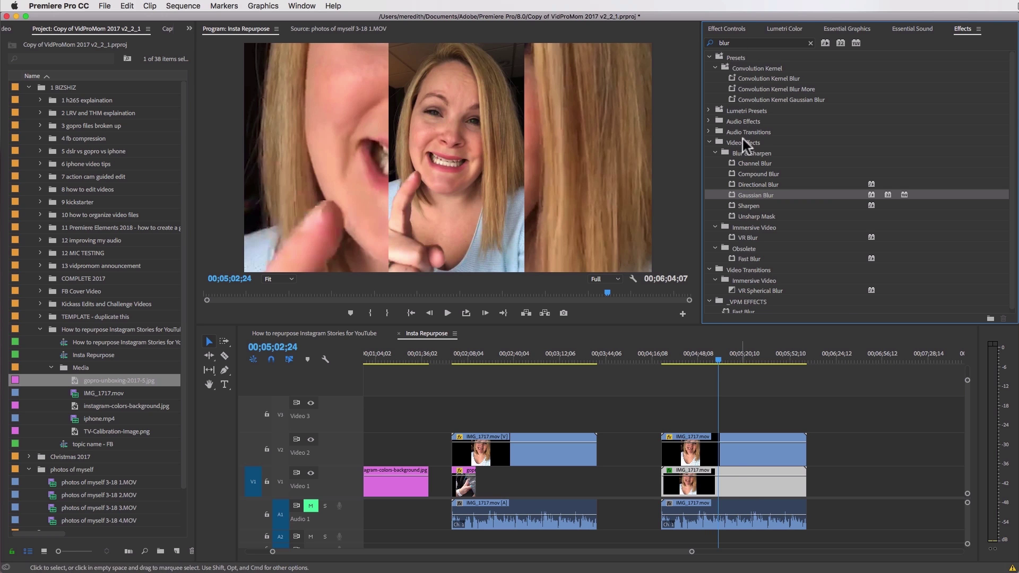
click(733, 31)
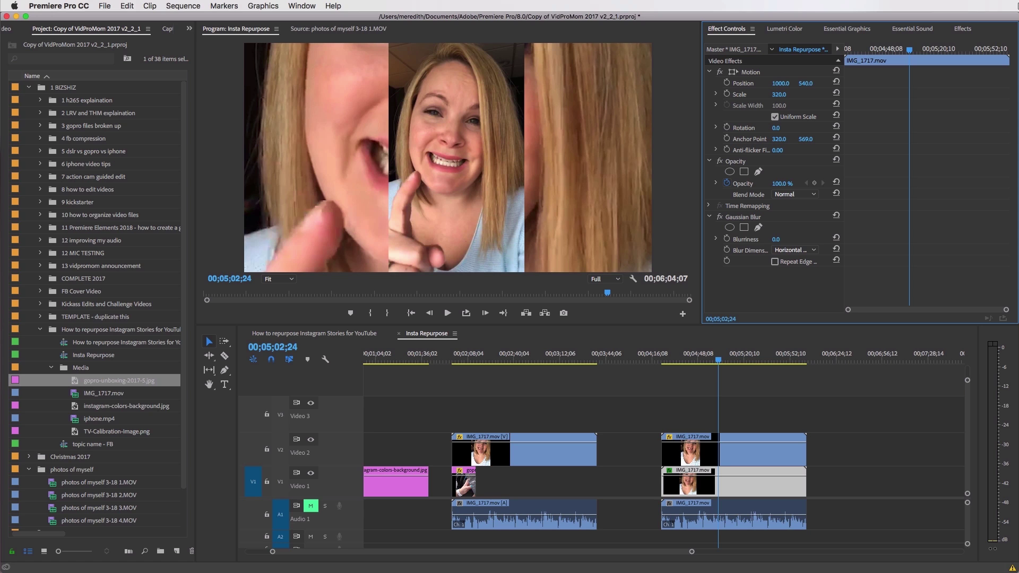
drag(775, 239, 789, 239)
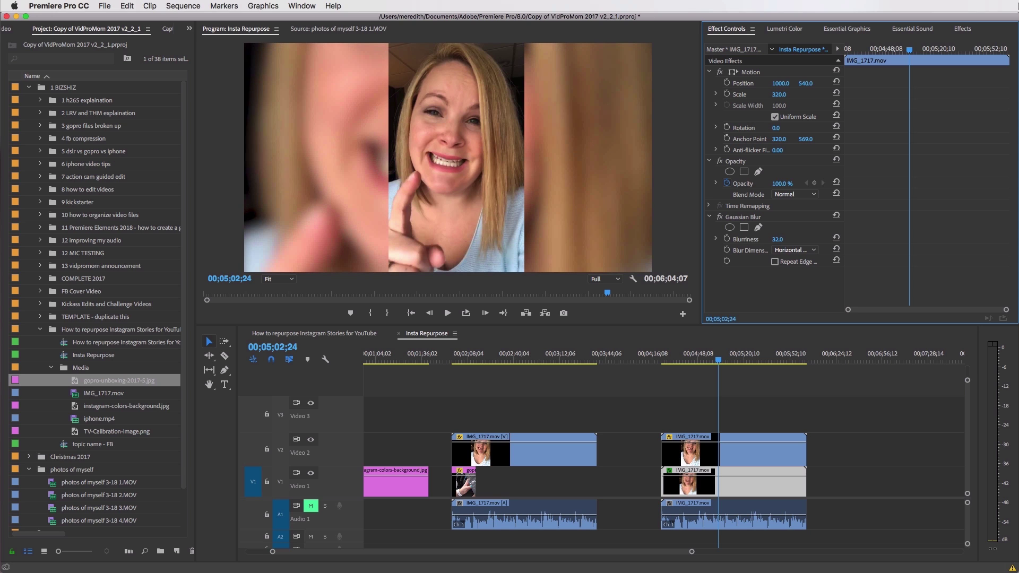
drag(777, 239, 776, 239)
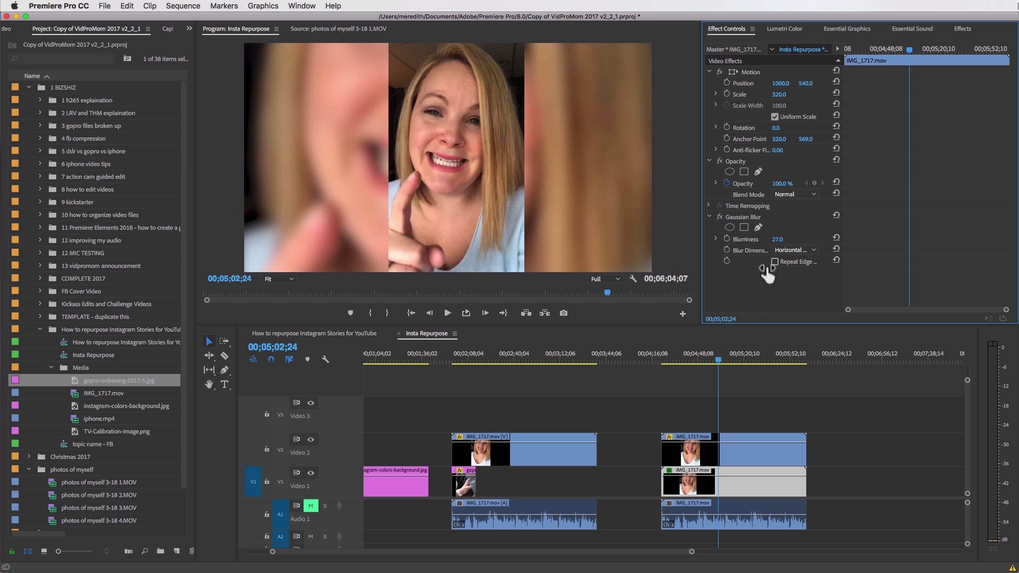
click(660, 358)
key(space)
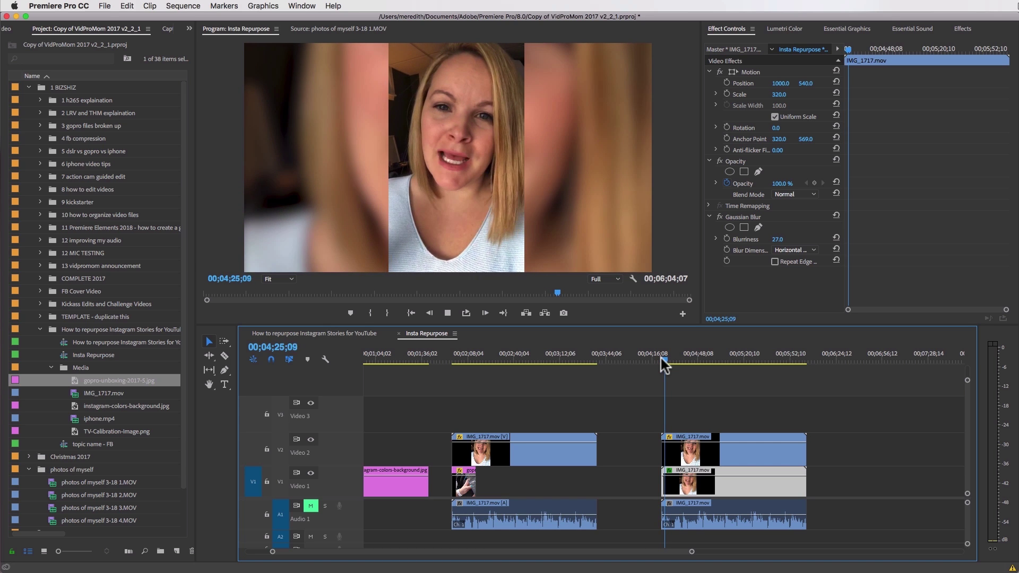
Stop playback, drop the blurred background copy's opacity to 57%, and scrub ahead to check the look.
key(space)
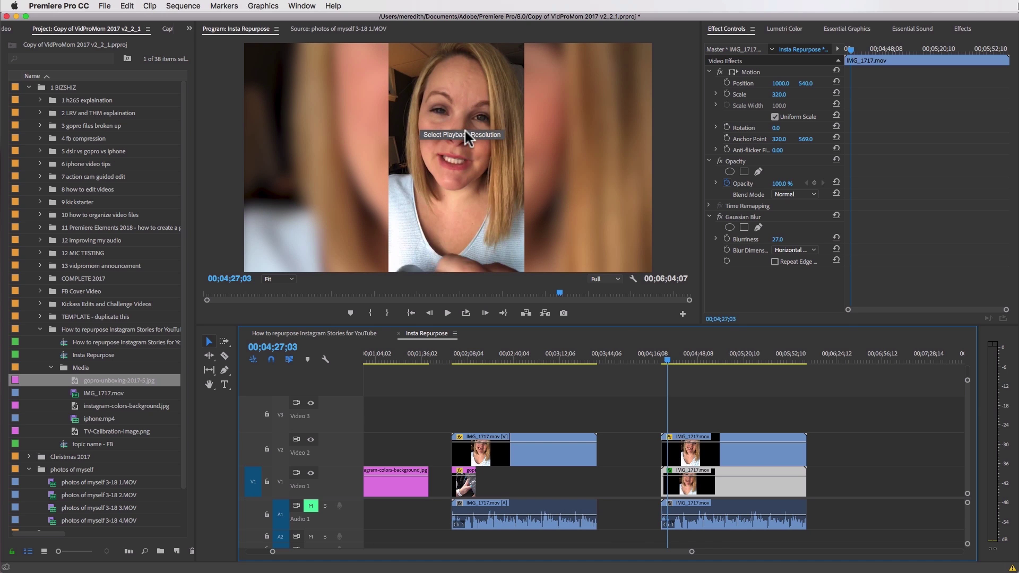
click(708, 461)
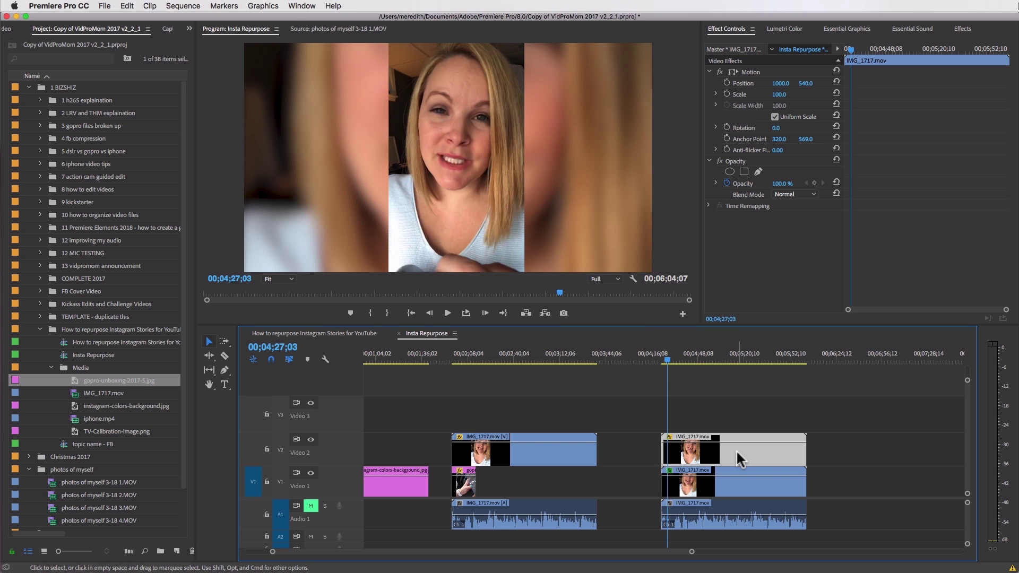
click(715, 477)
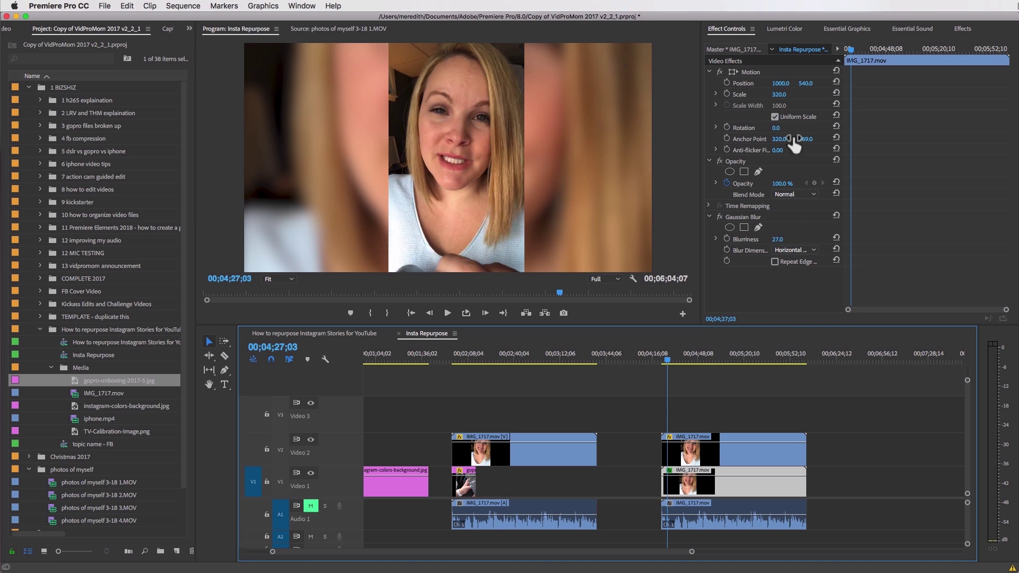
drag(780, 183, 762, 183)
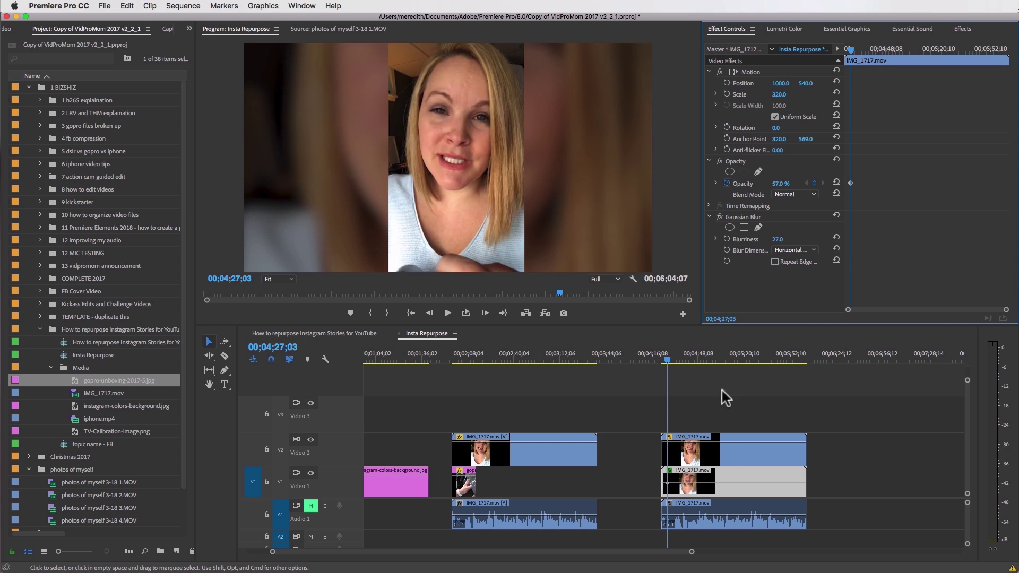
click(726, 450)
drag(697, 359, 721, 355)
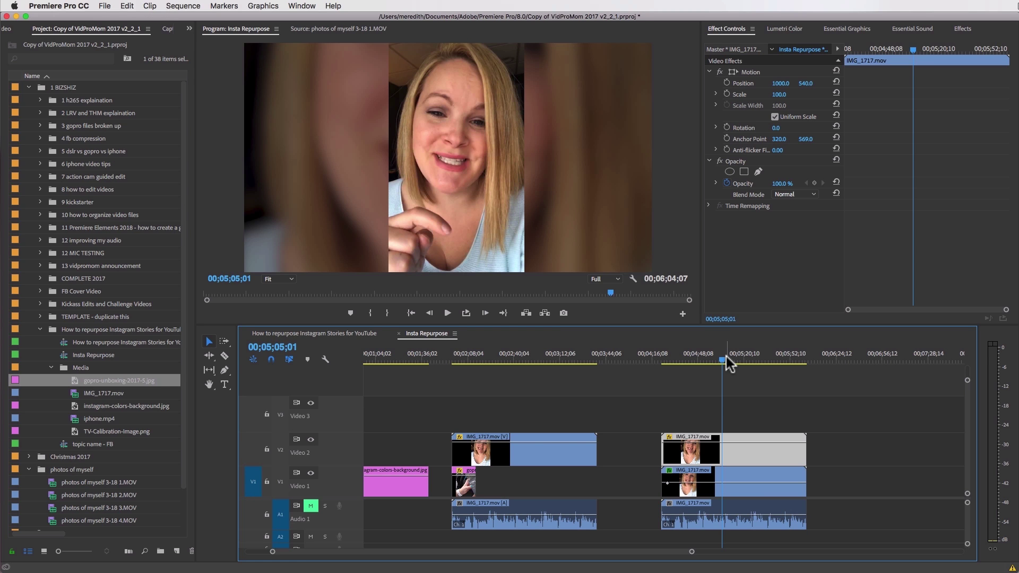
scroll(437, 432, up, 3)
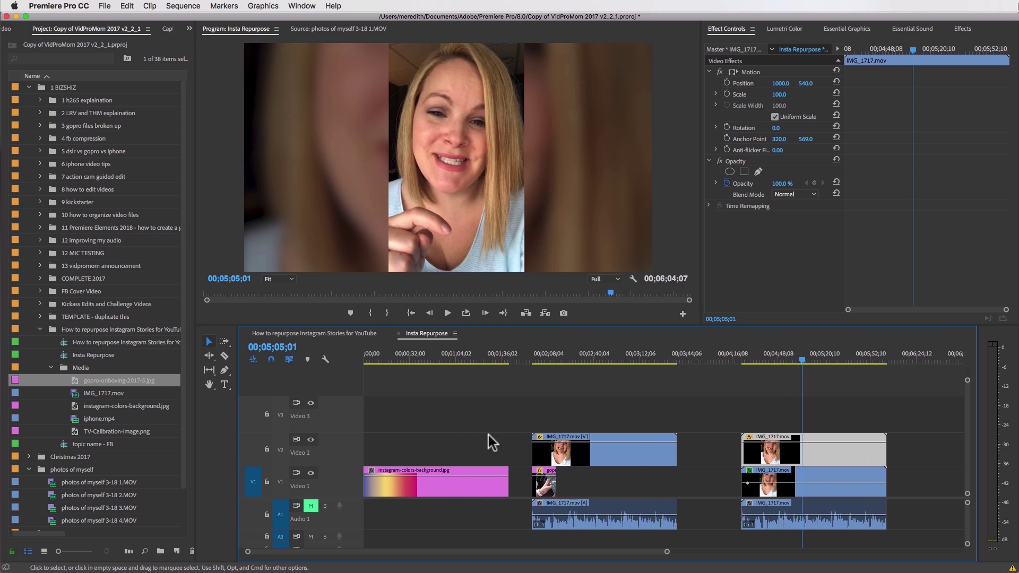
click(630, 457)
Place the IMG_1717 clip over the gradient background at the sequence start and lower its Position X.
drag(631, 455, 456, 456)
click(405, 358)
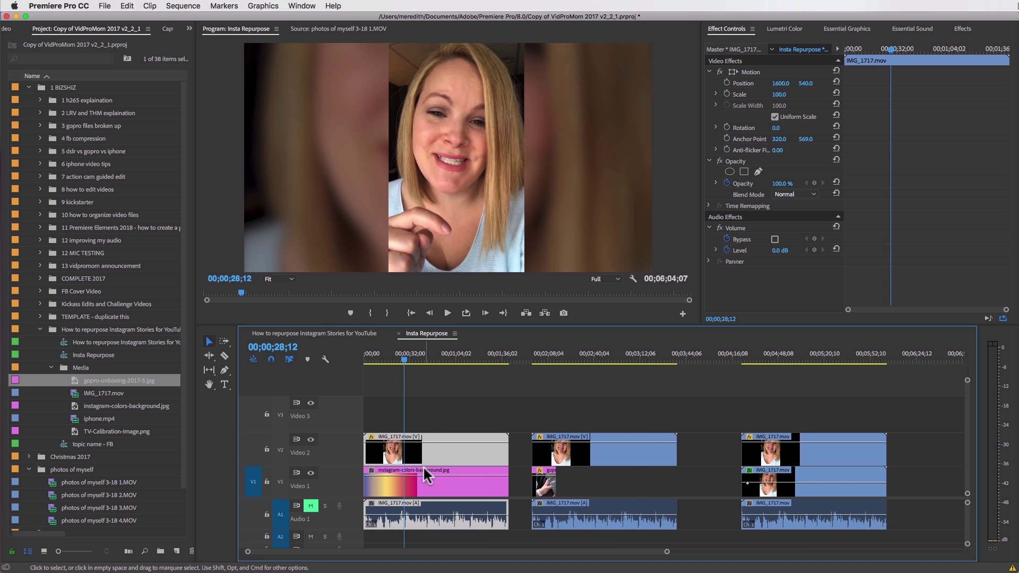
click(423, 468)
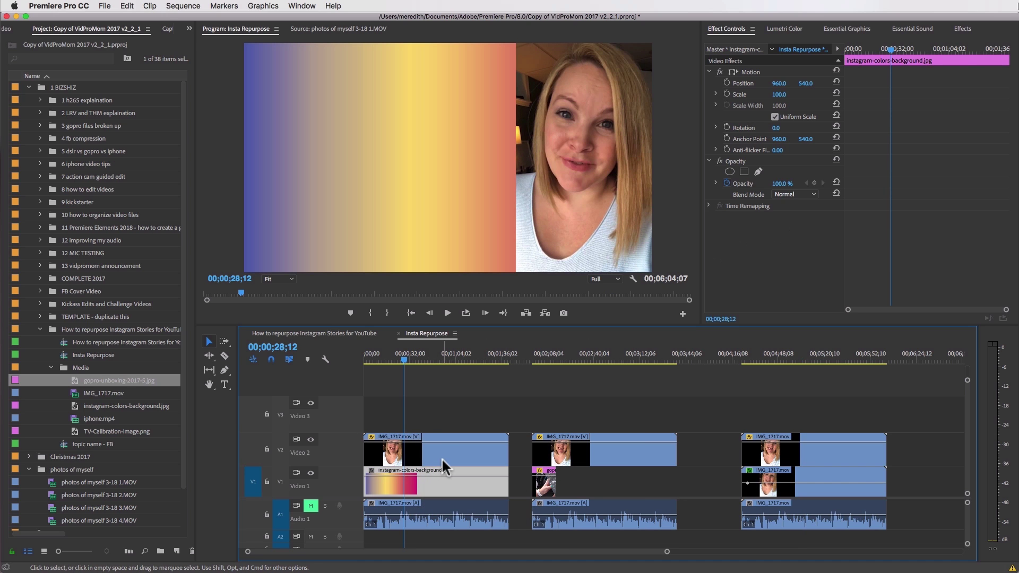
click(474, 457)
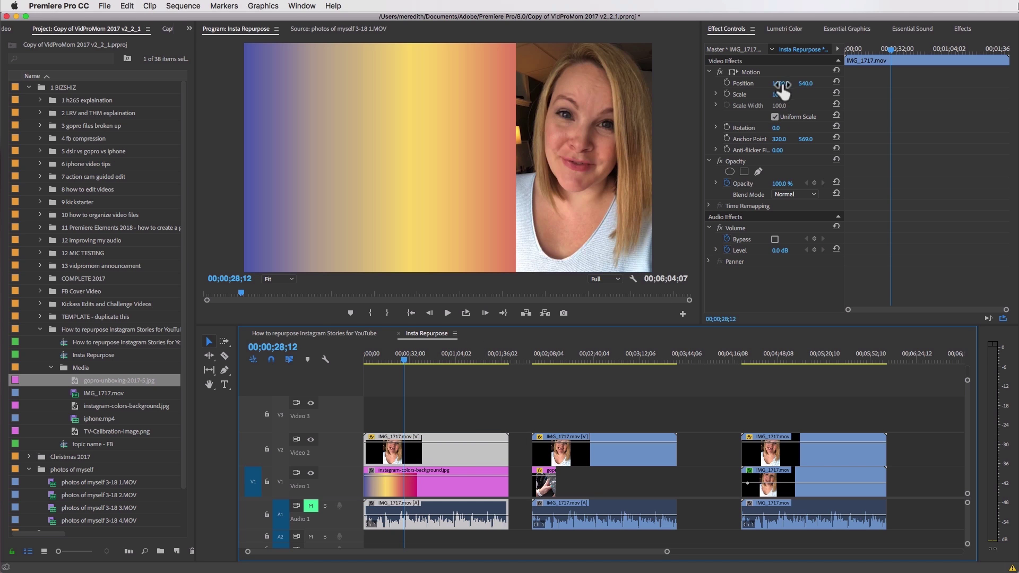
drag(781, 83, 285, 83)
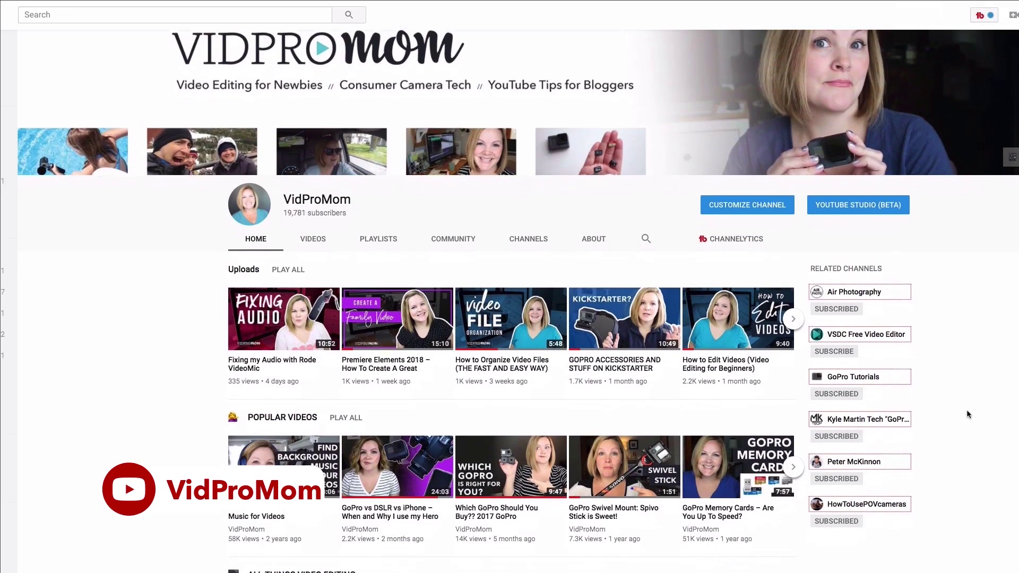
Scroll past Uploads and Popular Videos to the All Things GoPro and Video Cameras playlists.
scroll(967, 414, down, 4)
scroll(967, 415, down, 7)
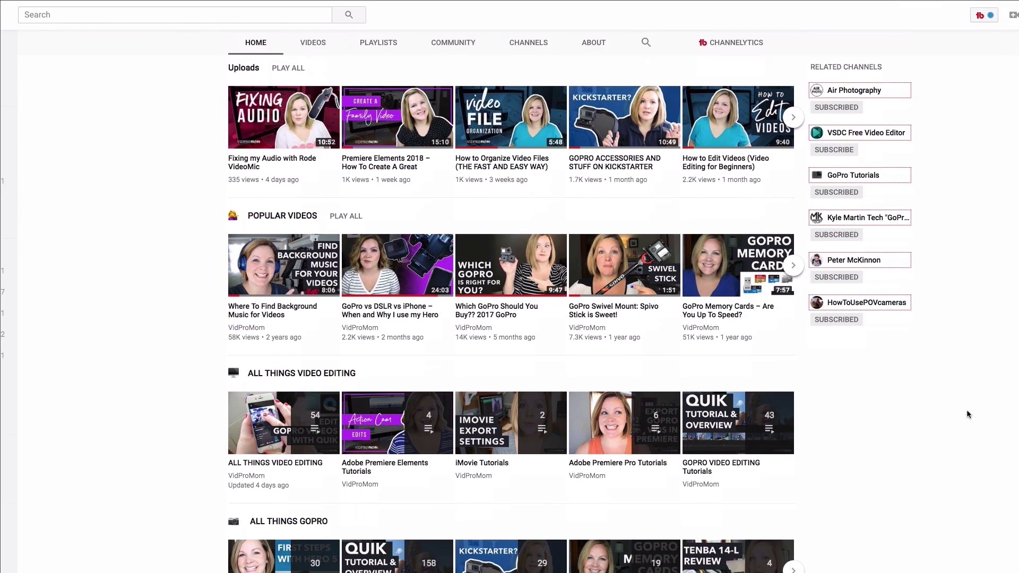
scroll(968, 415, down, 3)
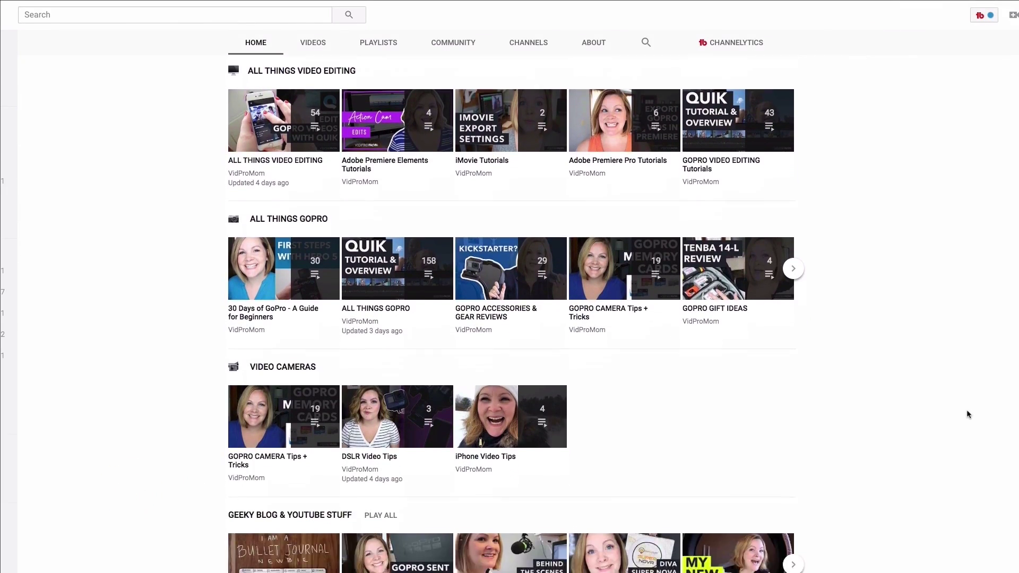